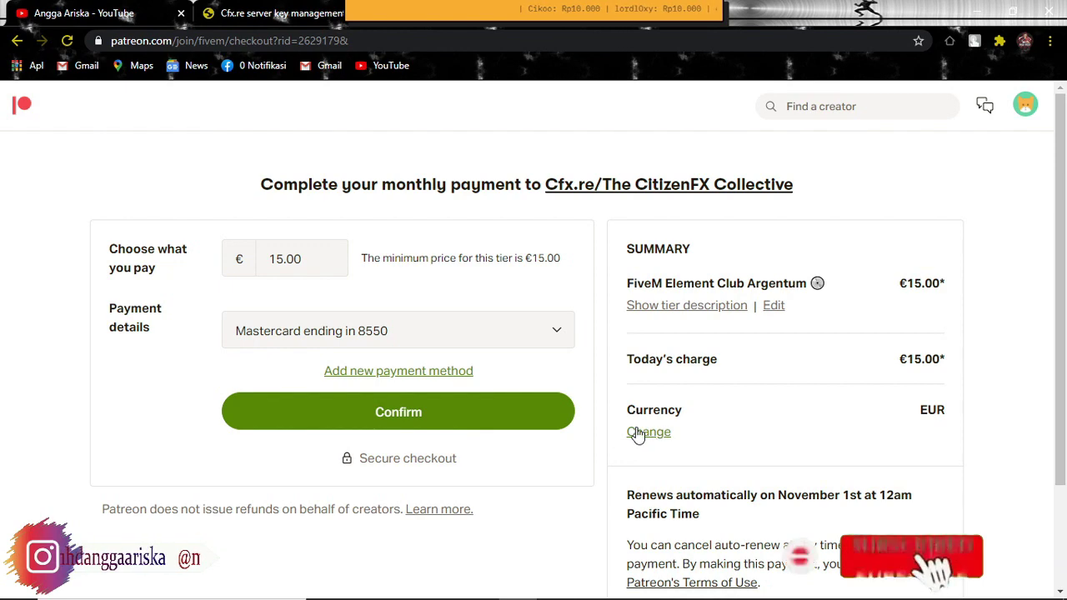
Change the checkout currency to US Dollars and check the resulting price of the FiveM Element Club Argentum tier.
click(655, 440)
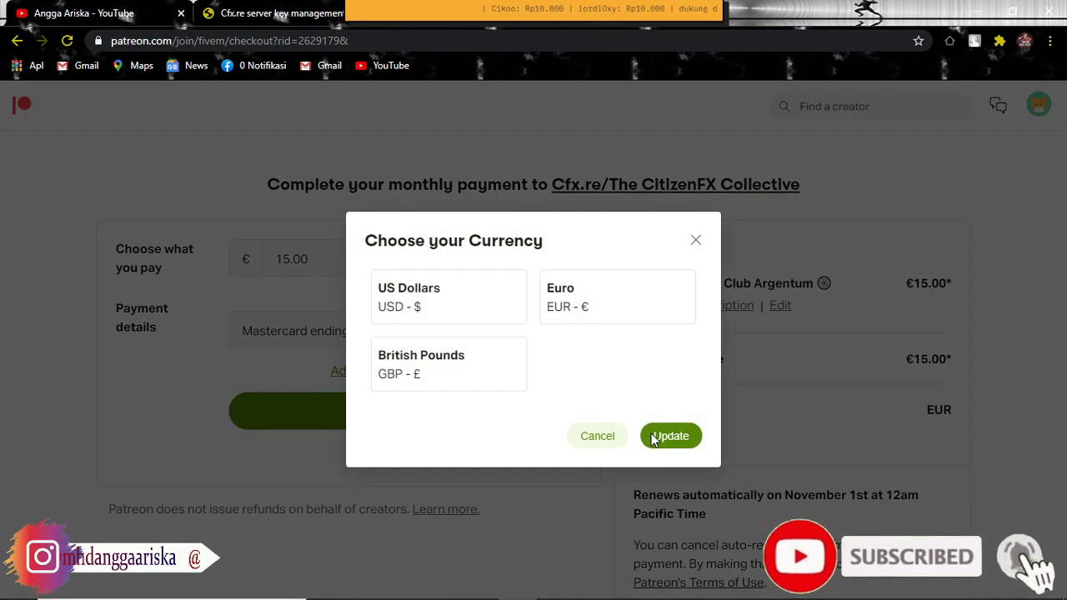
click(414, 320)
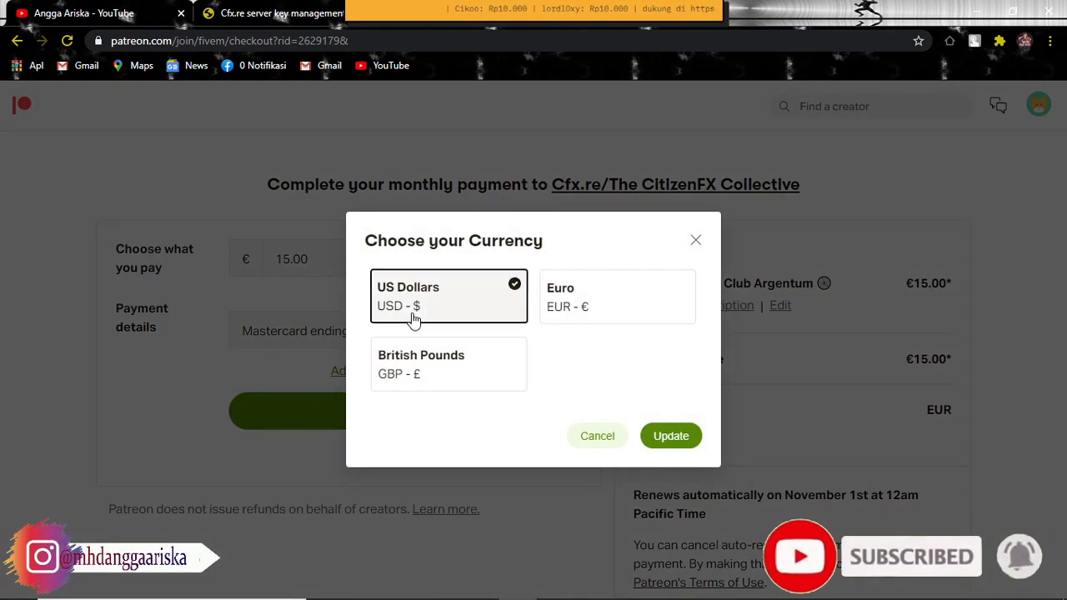
click(689, 443)
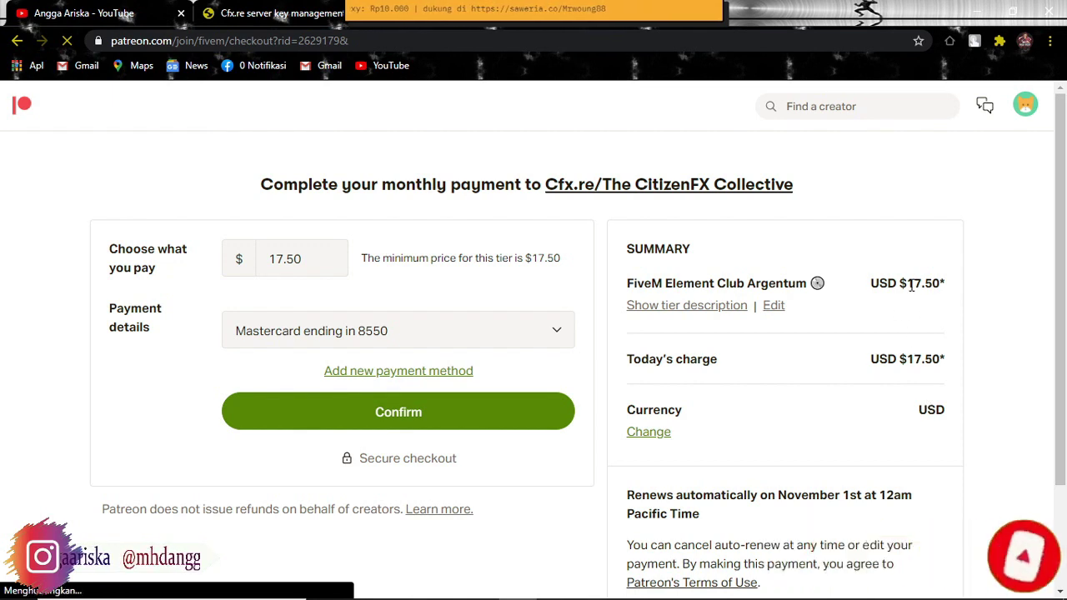
drag(909, 286, 946, 288)
click(967, 300)
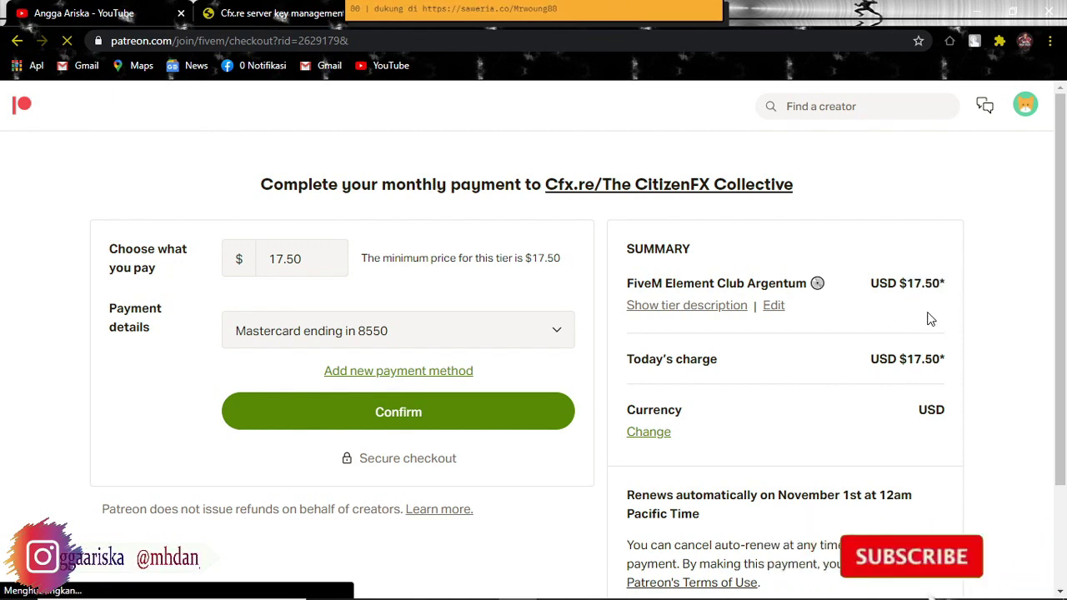
Choose the saved PayPal account as payment method and confirm the monthly payment to Cfx.re/The CitizenFX Collective.
click(472, 342)
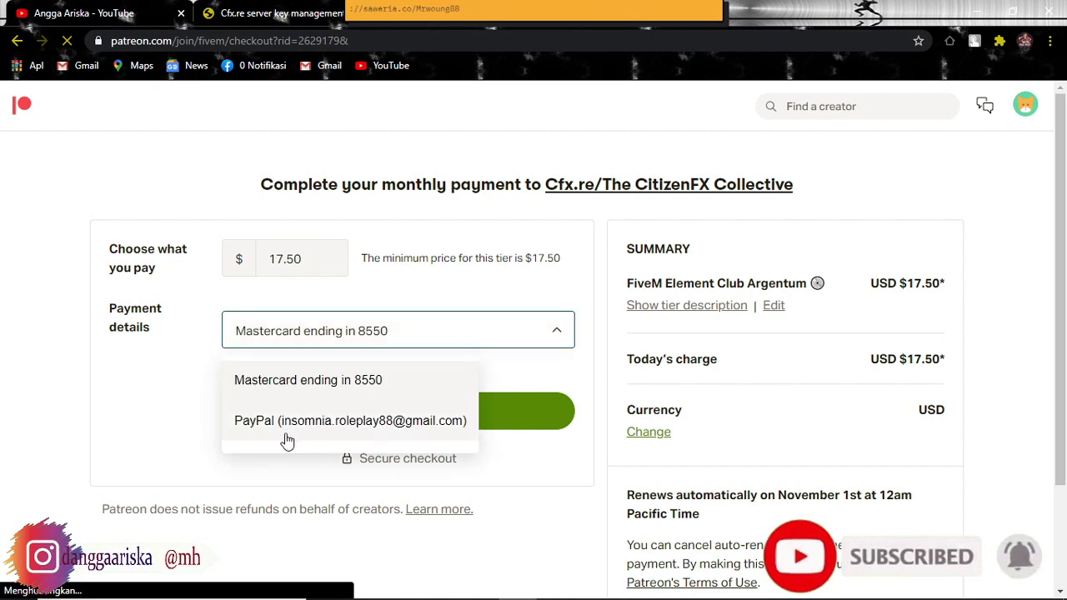
click(261, 425)
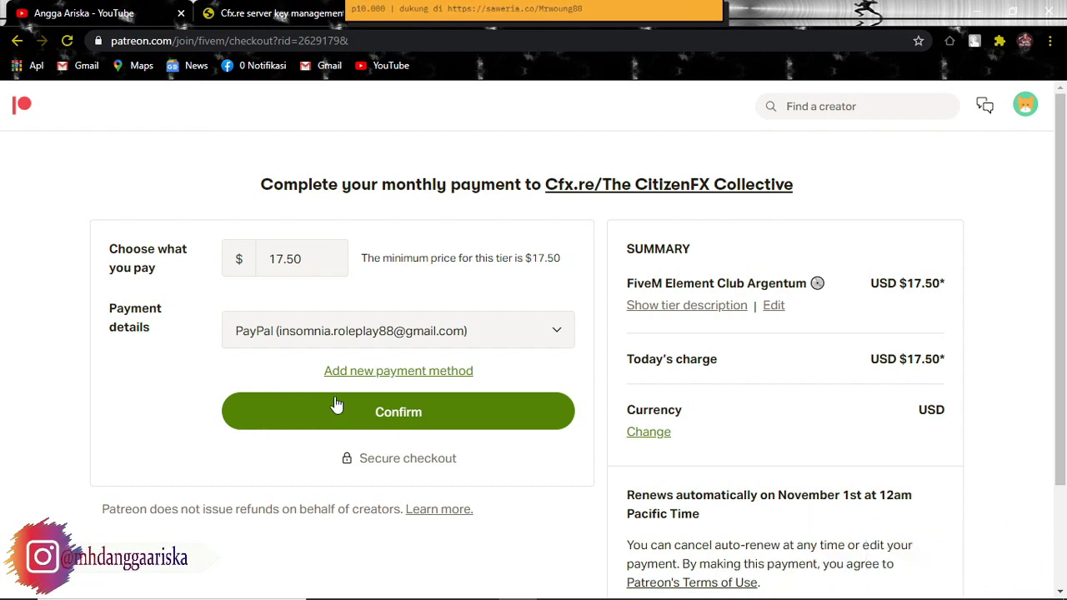
click(399, 415)
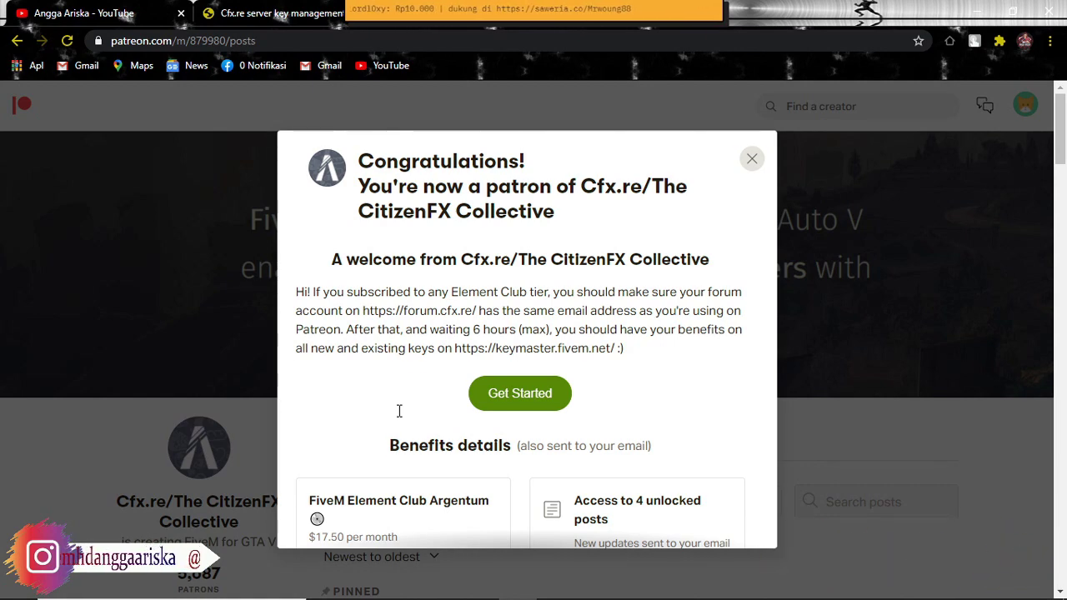
Highlight the Argentum bonuses line on the Cfx.re Keymaster page and return to the Patreon welcome message.
click(200, 11)
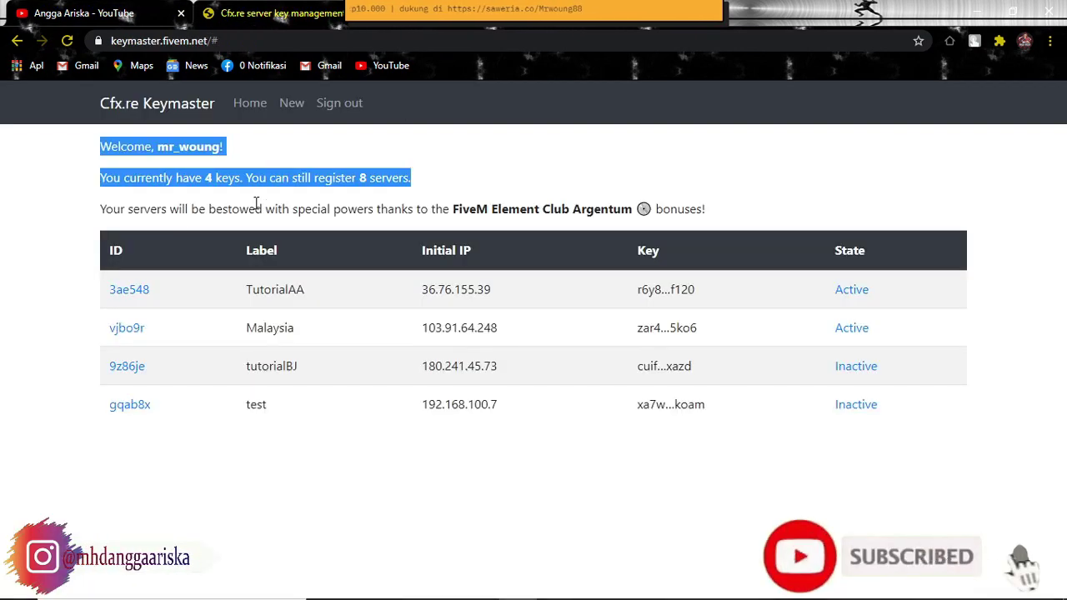
drag(99, 209, 742, 213)
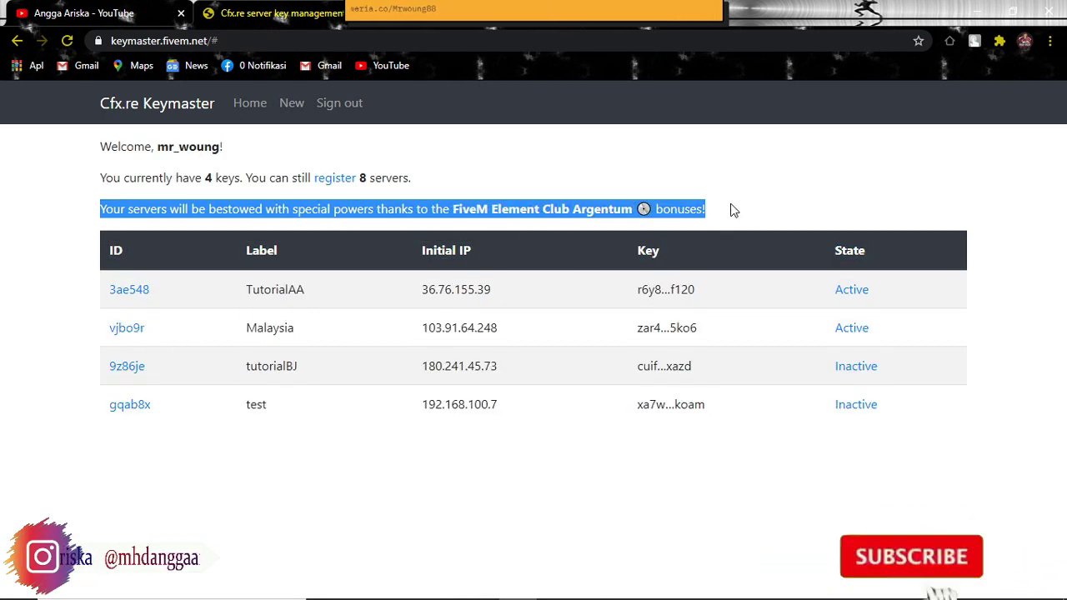
key(ctrl+Tab)
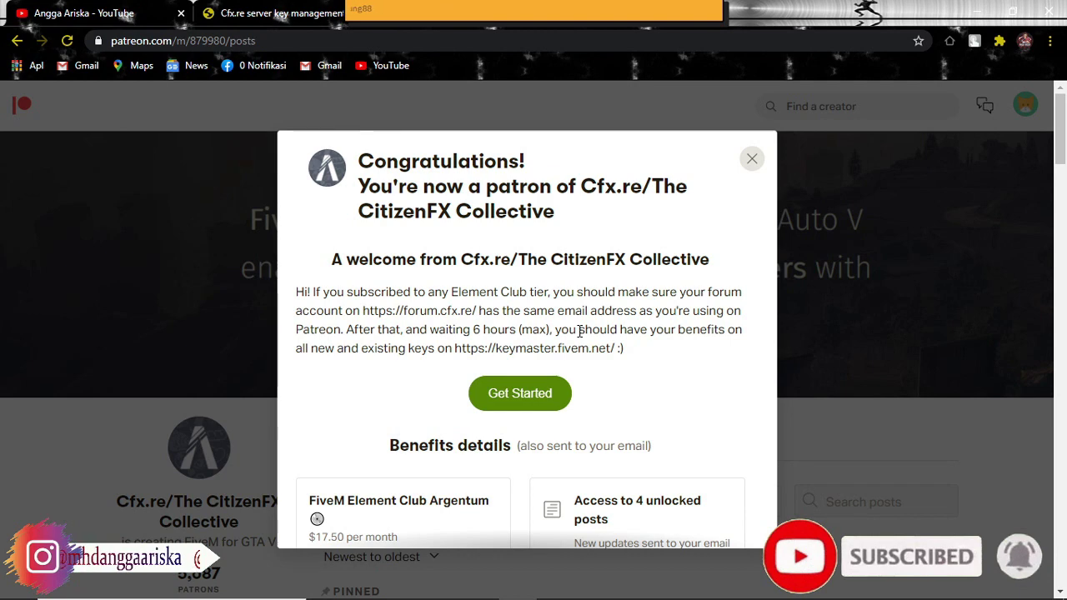
Review the benefits in the Patreon welcome message, checking the Discord connection in the app settings and closing those settings again.
scroll(581, 331, down, 3)
scroll(509, 338, down, 1)
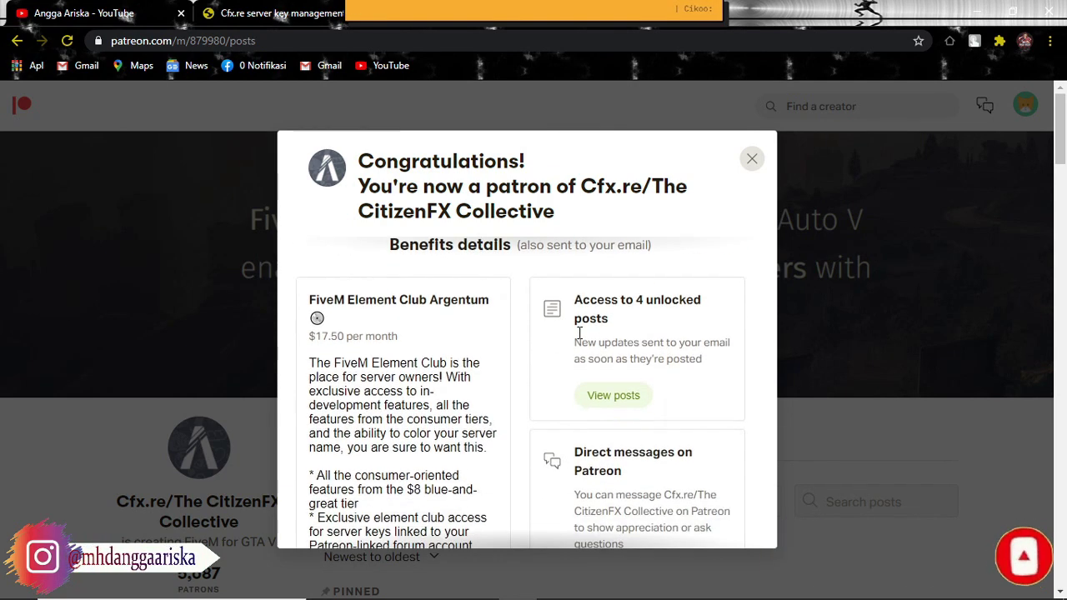
scroll(531, 361, down, 4)
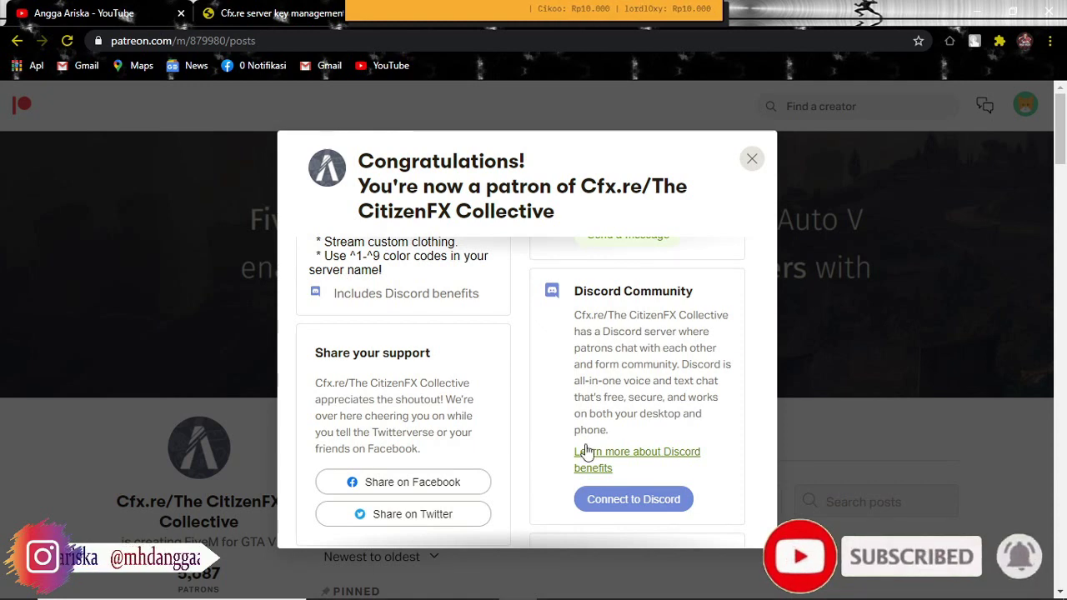
click(632, 500)
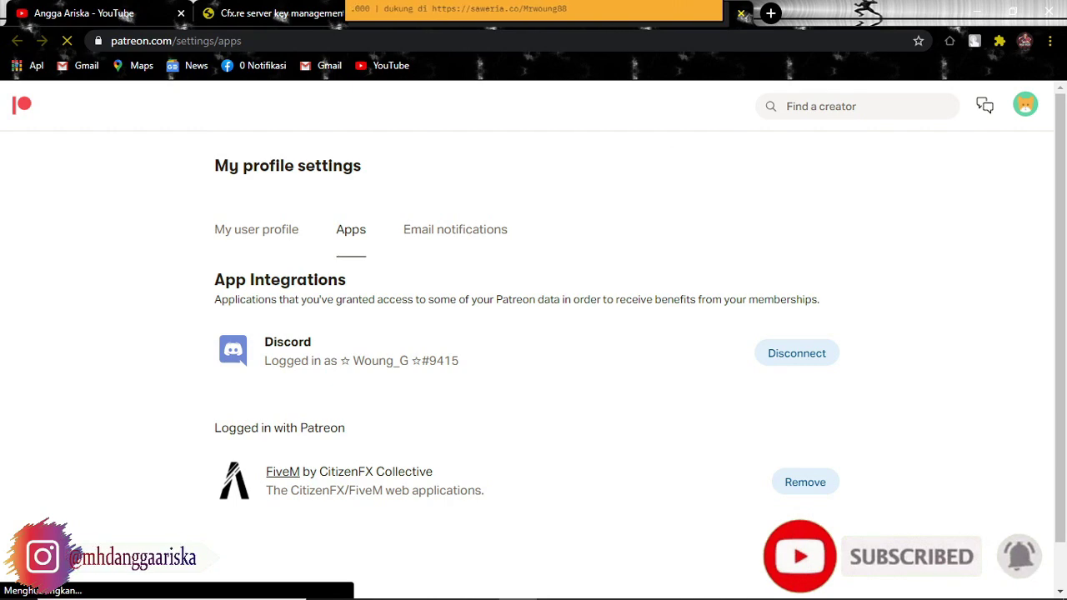
click(741, 14)
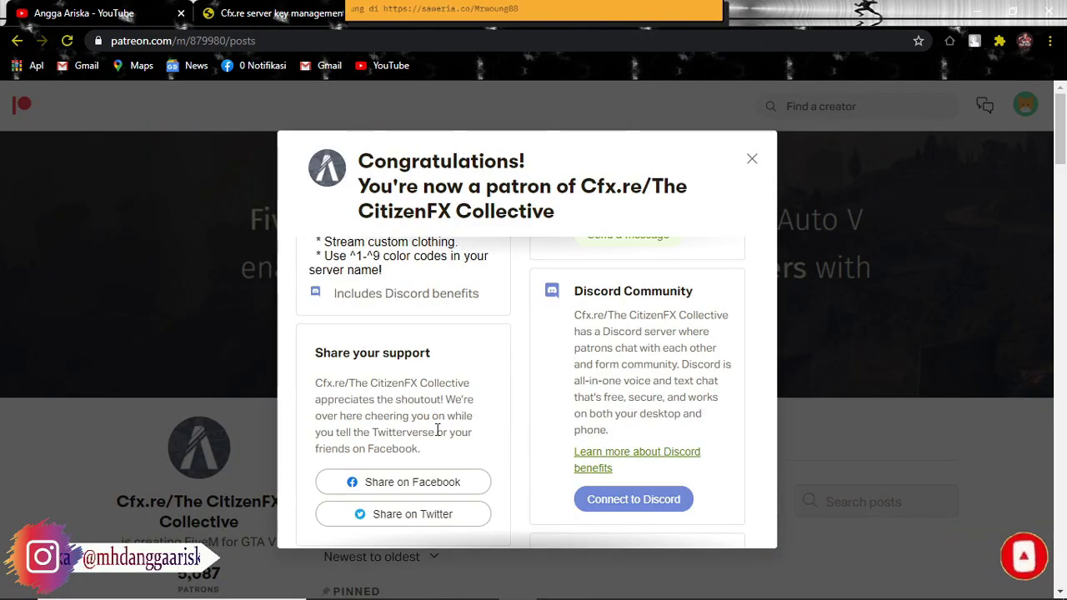
scroll(578, 346, up, 10)
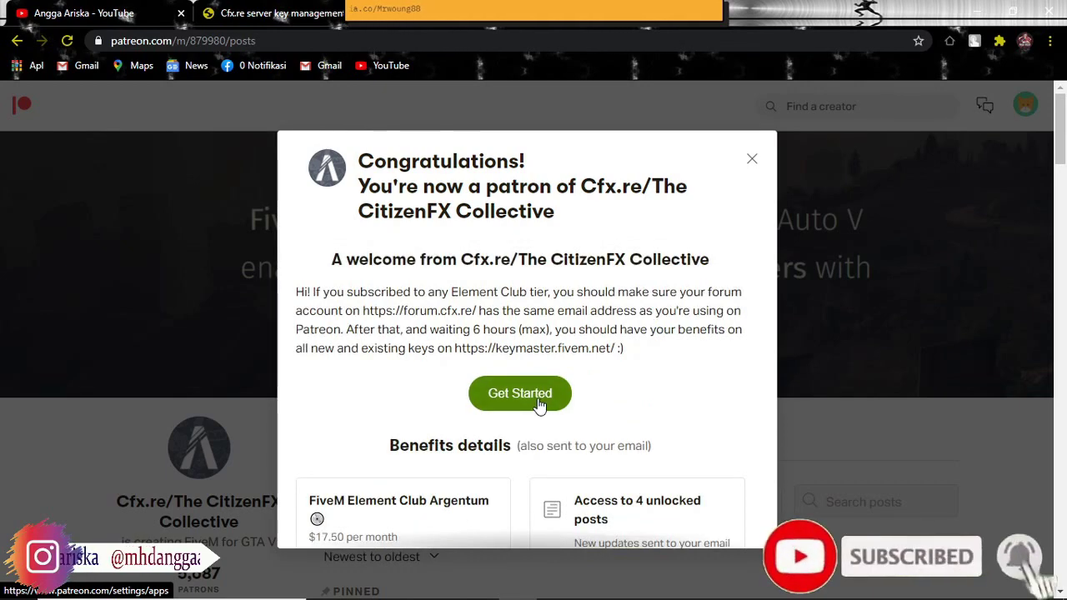
Leave the welcome message and review the current tier's benefits and the creator description on the My membership page.
click(539, 402)
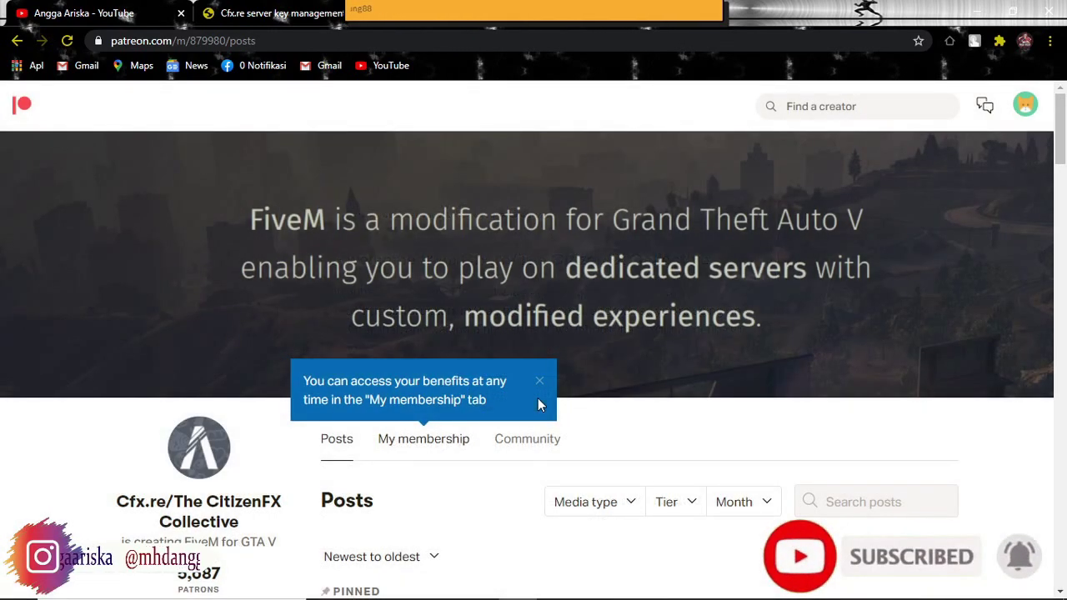
click(431, 439)
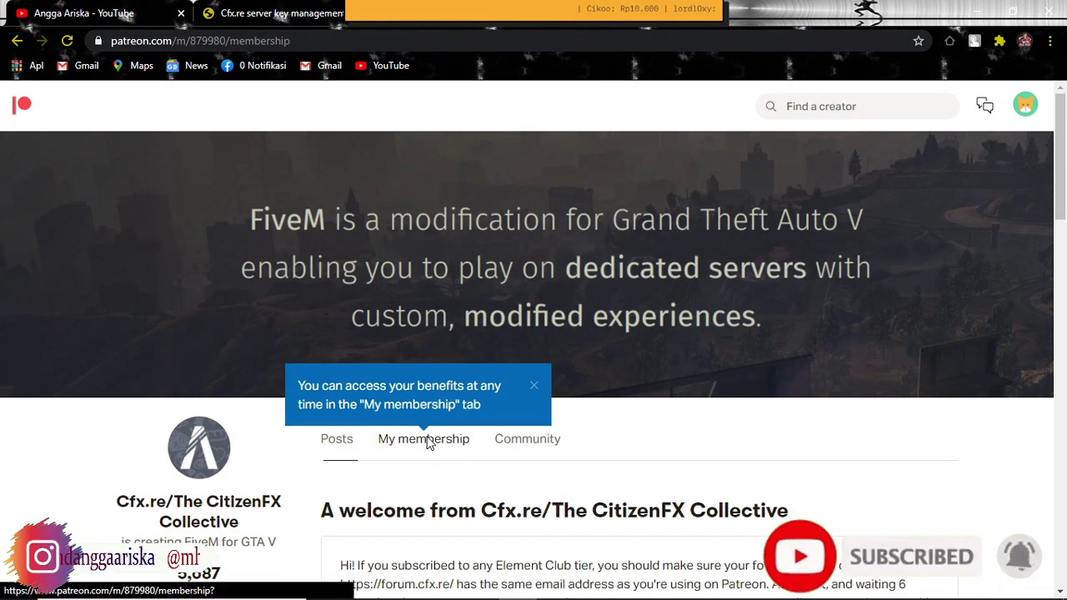
scroll(610, 376, down, 5)
scroll(612, 374, down, 9)
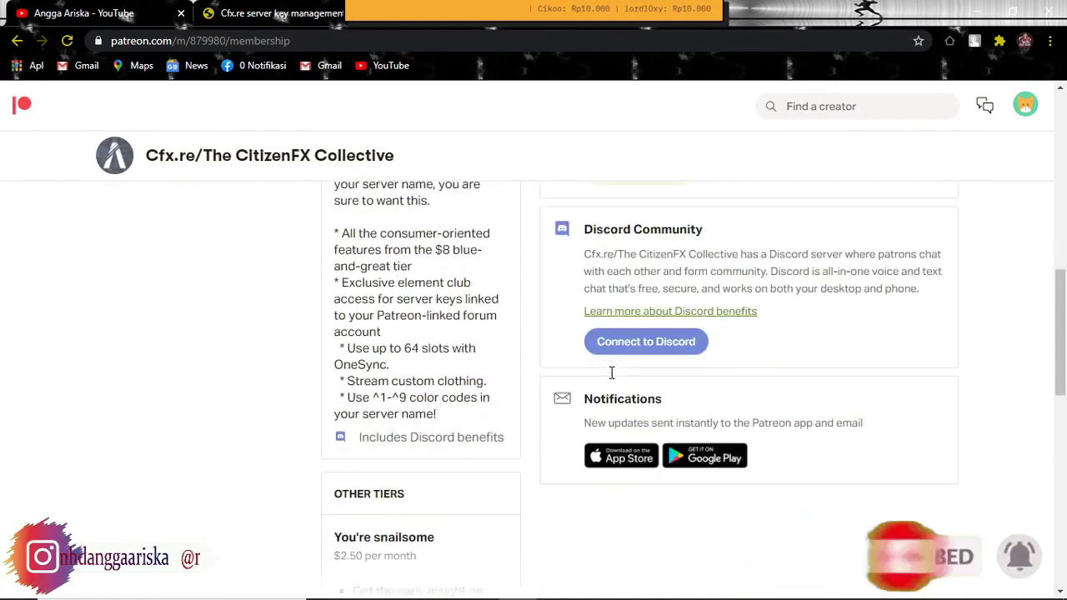
scroll(612, 377, up, 14)
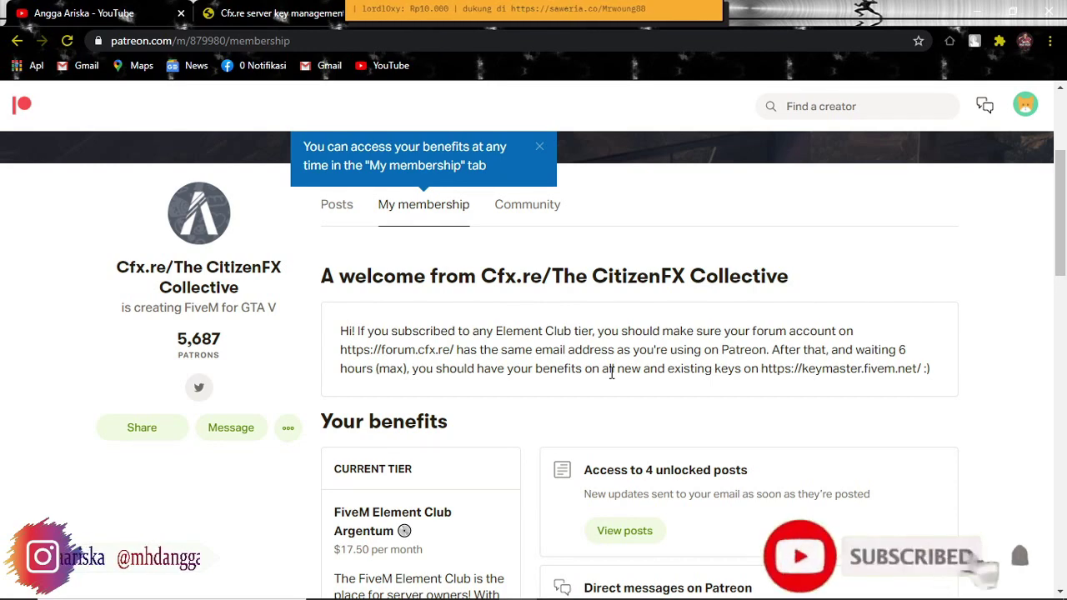
scroll(612, 373, down, 2)
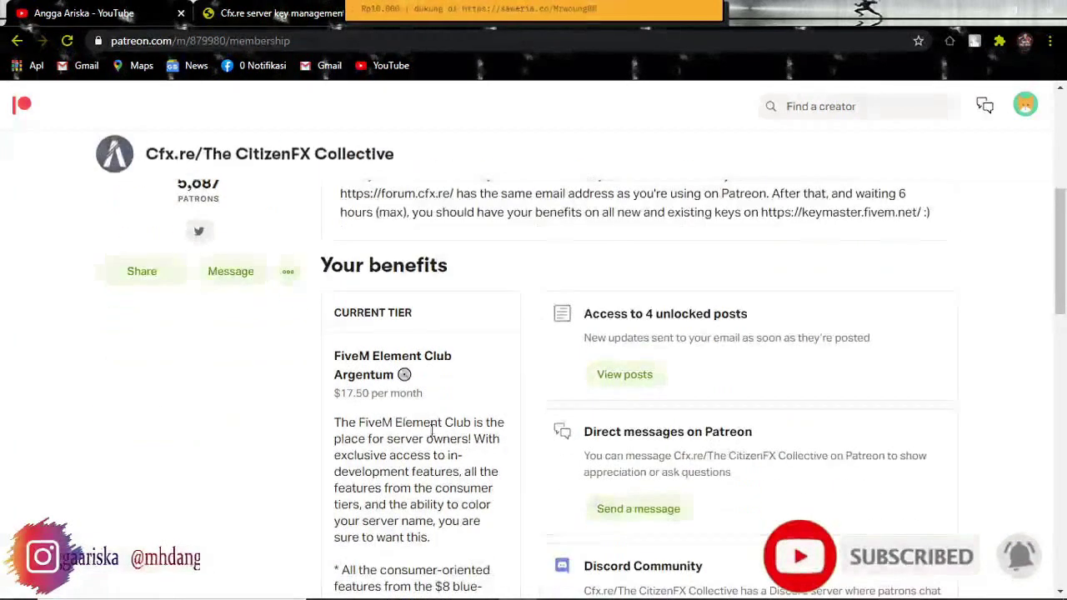
scroll(444, 350, down, 1)
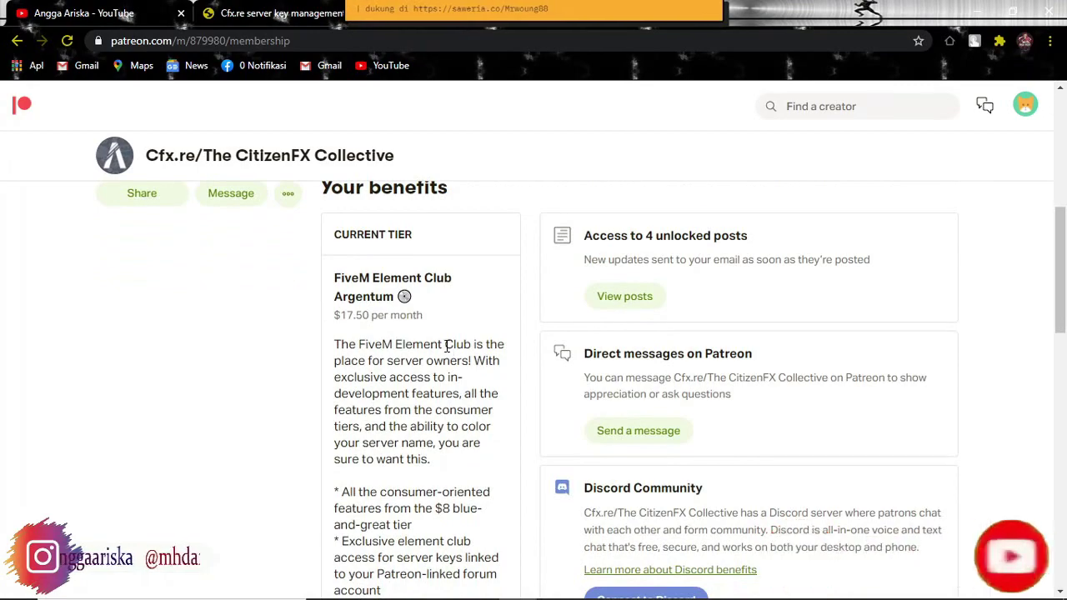
scroll(446, 348, down, 2)
scroll(446, 349, down, 4)
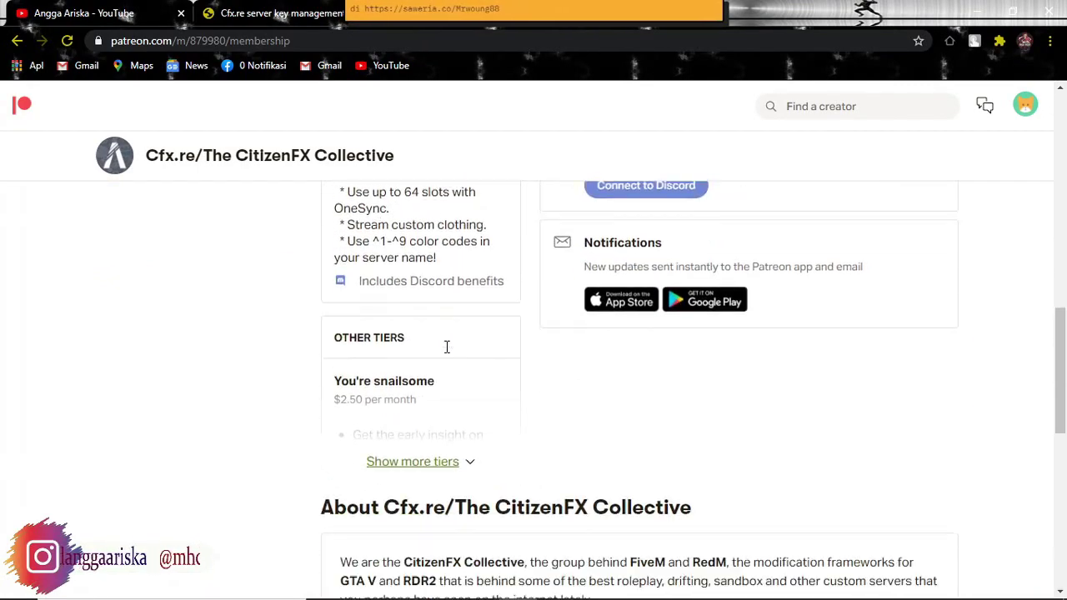
scroll(775, 371, up, 1)
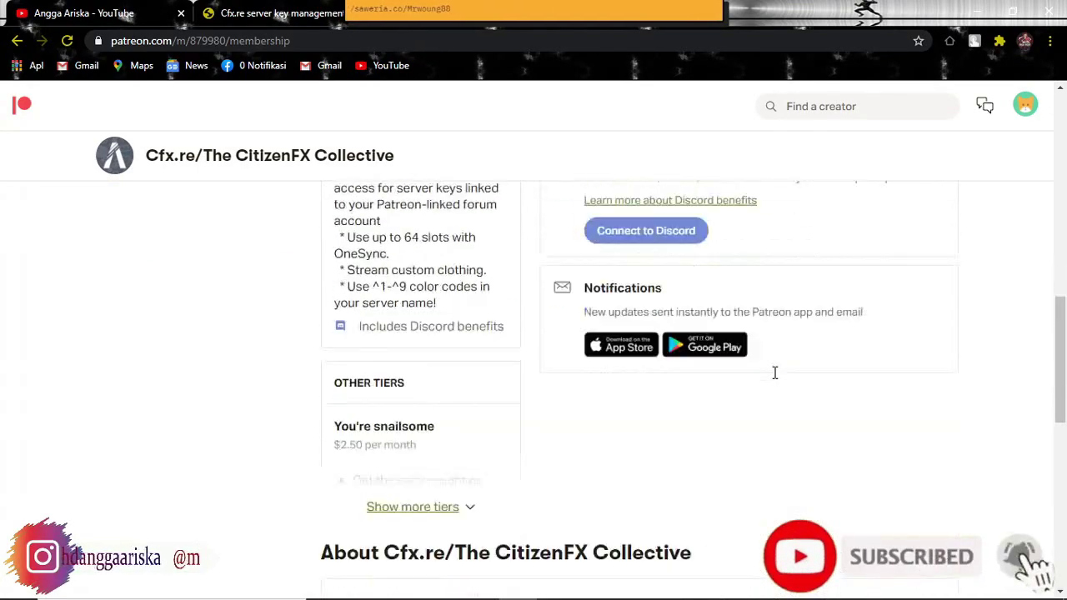
scroll(775, 372, down, 4)
scroll(774, 373, down, 2)
scroll(772, 376, up, 3)
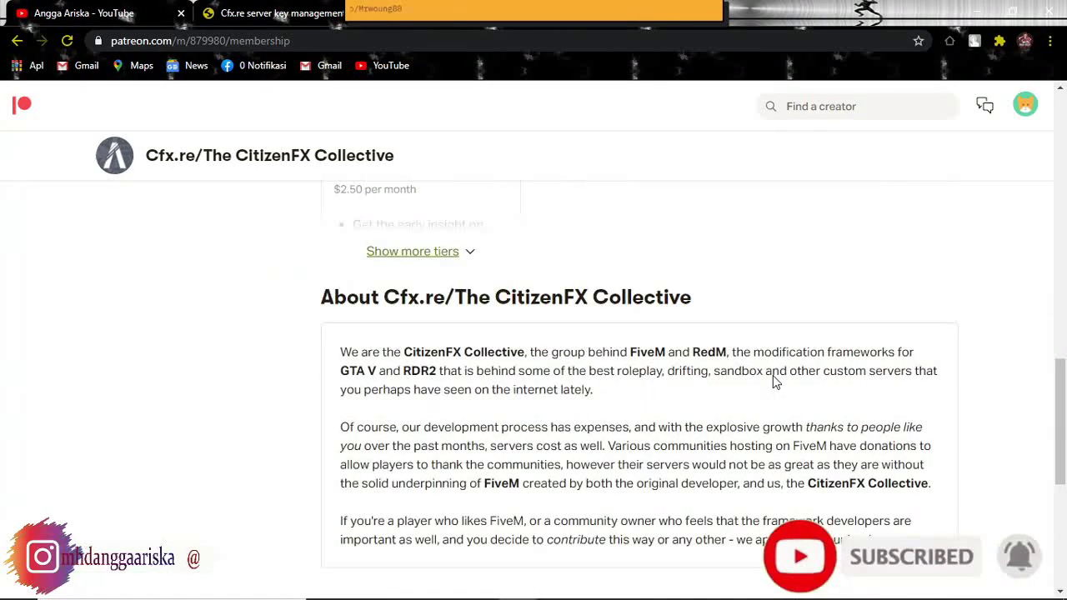
scroll(774, 375, up, 4)
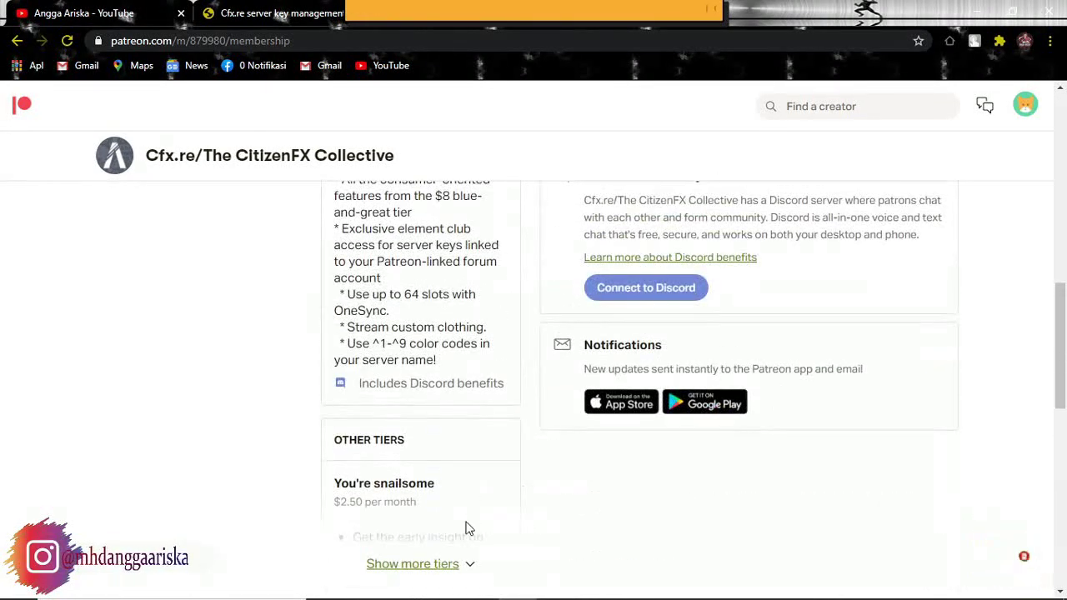
scroll(546, 556, down, 2)
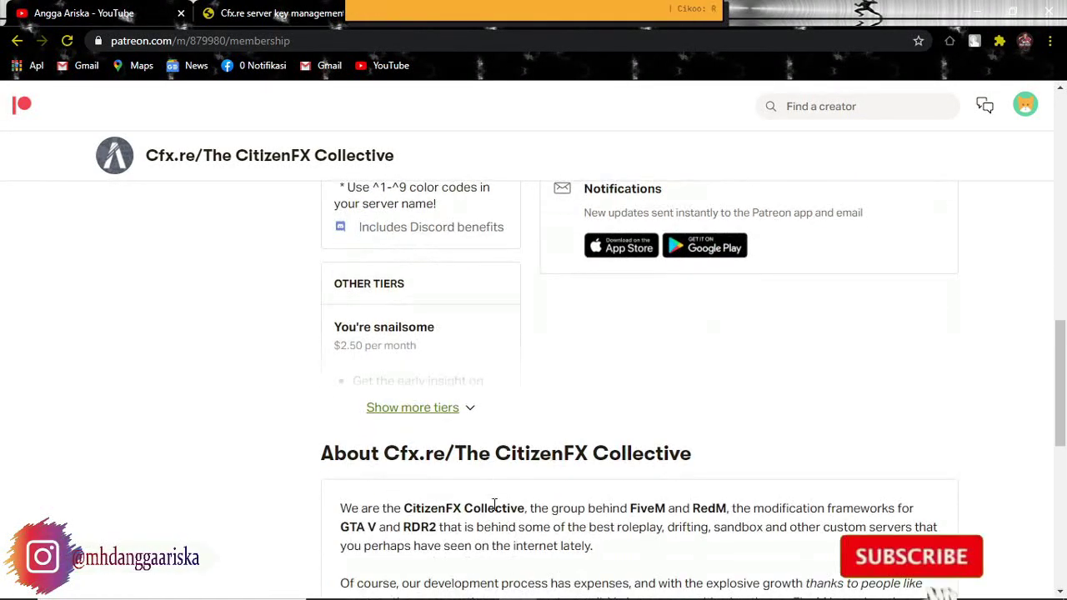
Expand the list of other membership tiers and look through their prices and benefits.
click(473, 409)
scroll(612, 386, down, 1)
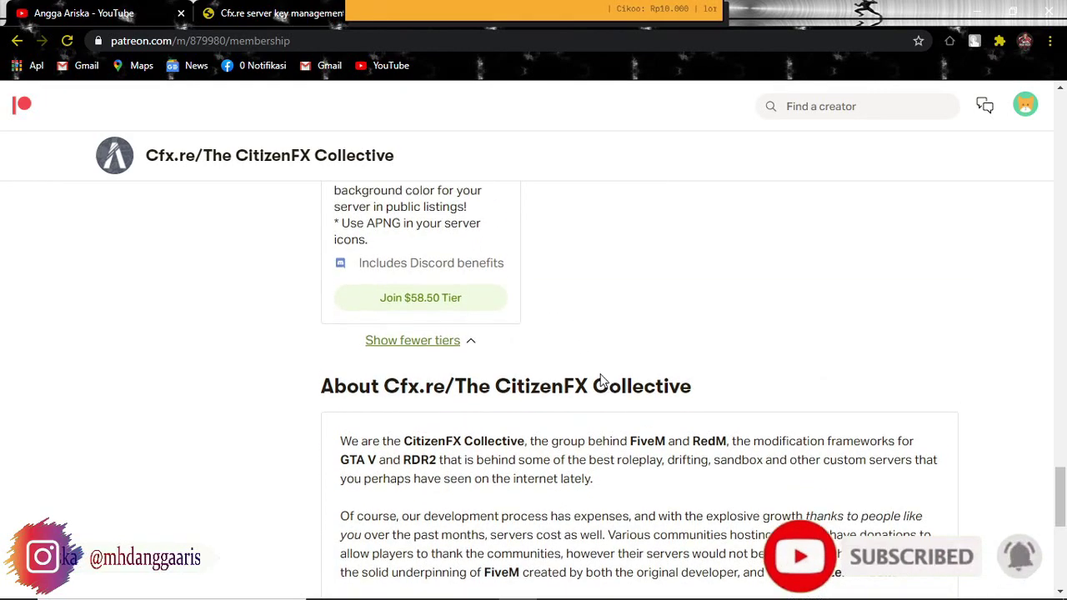
scroll(596, 382, up, 8)
scroll(457, 374, up, 3)
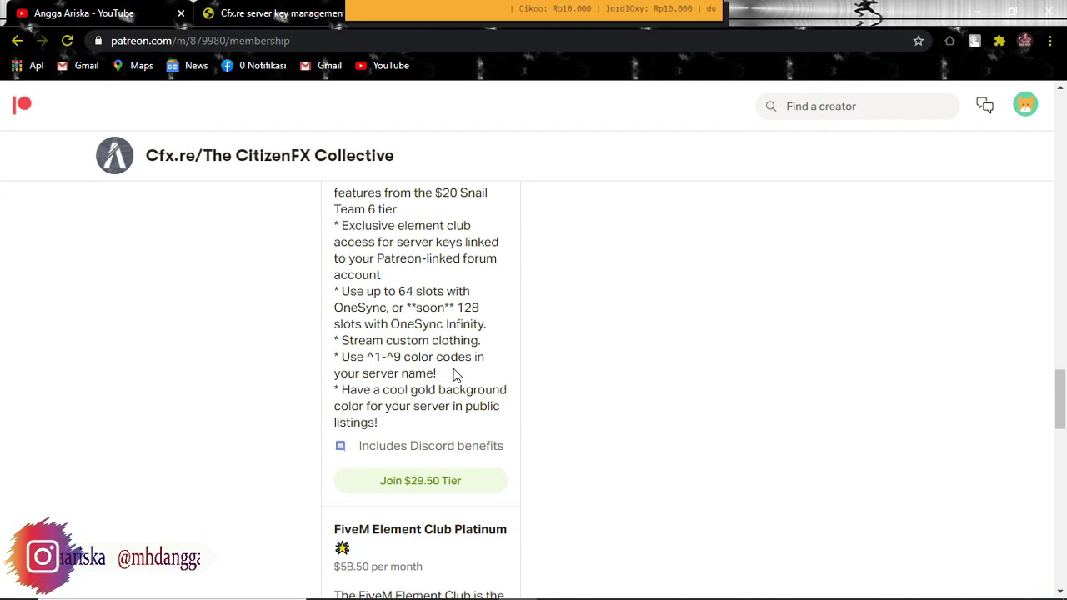
scroll(488, 358, up, 15)
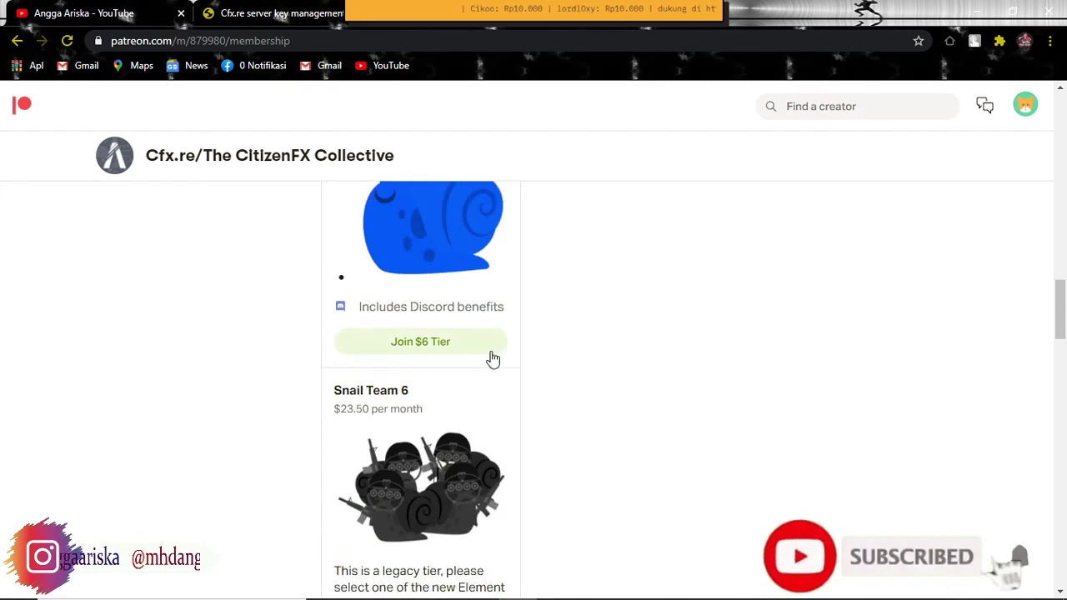
scroll(493, 358, up, 10)
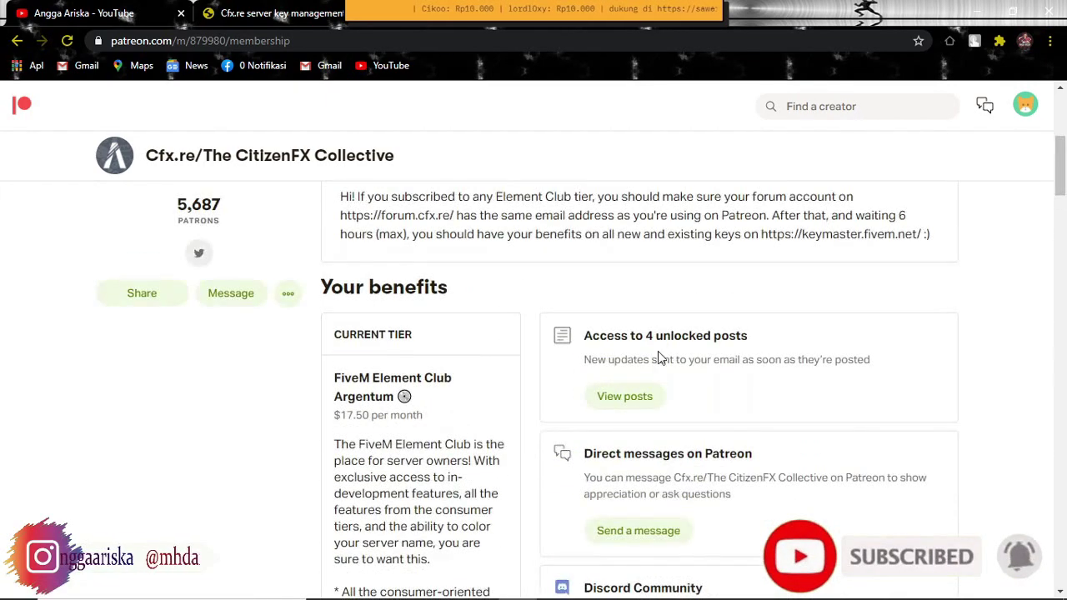
scroll(702, 359, up, 4)
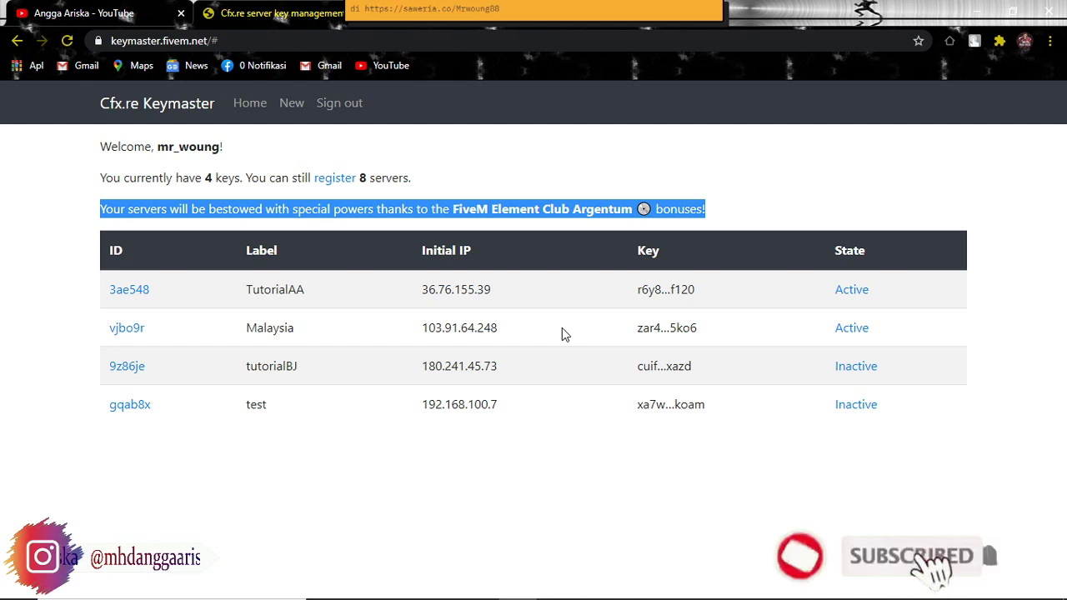
Reload the Cfx.re Keymaster page and check the line about the FiveM Element Club Argentum bonuses.
click(67, 40)
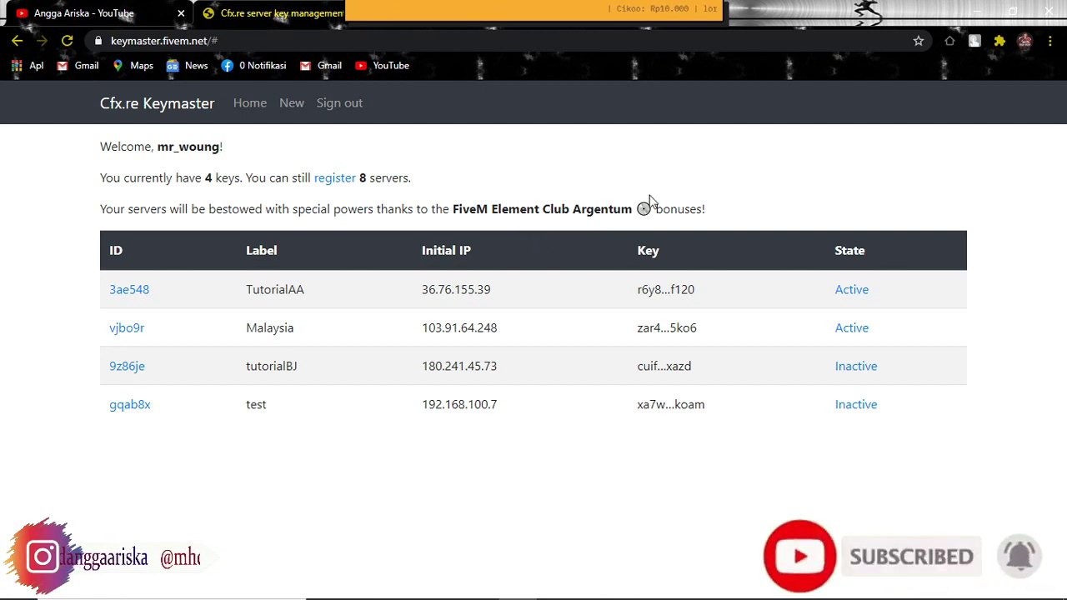
double_click(694, 212)
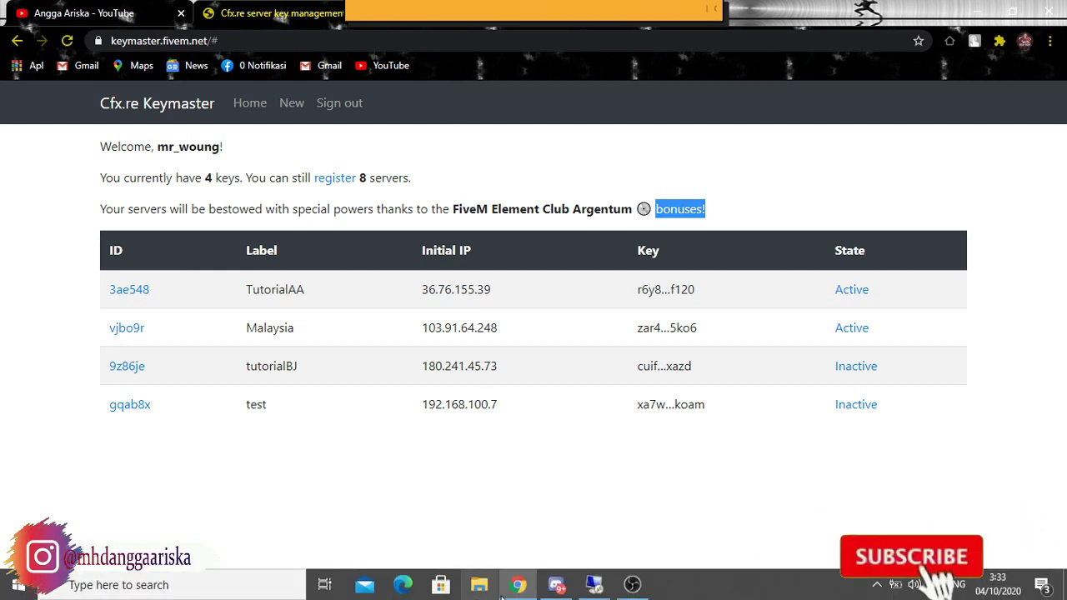
Switch to File Explorer and open !Starter.bat from the Tutorial folder on the Data File (F:) drive for editing.
mouse_move(514, 589)
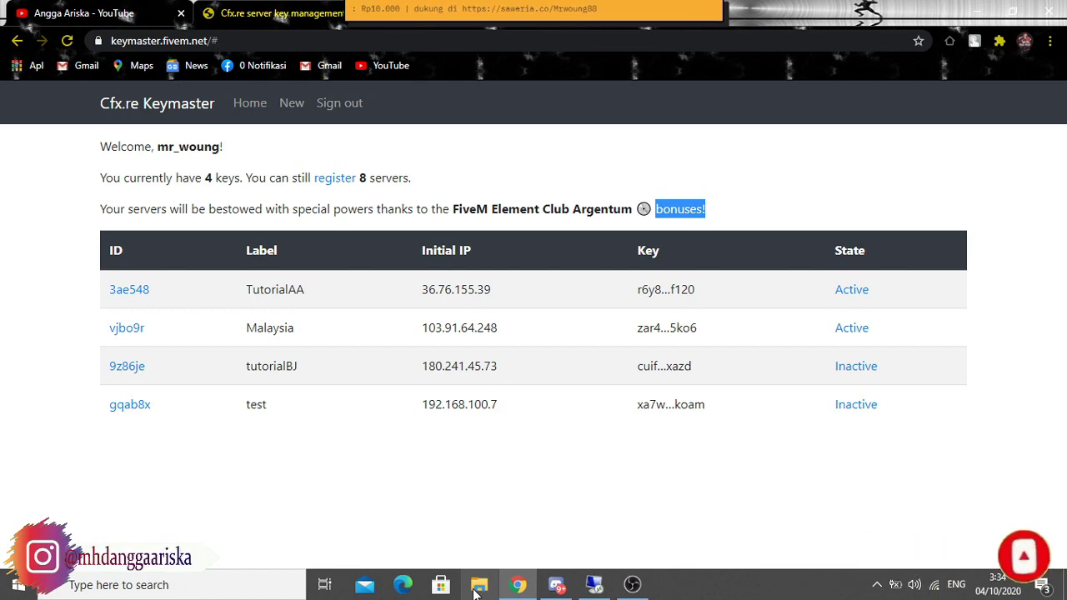
click(477, 587)
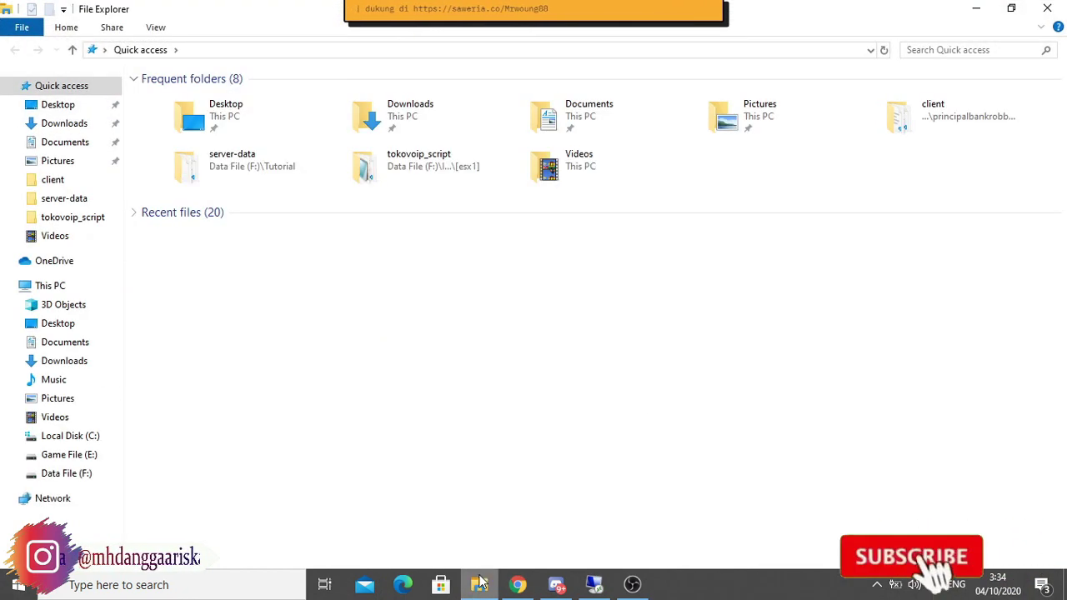
click(60, 475)
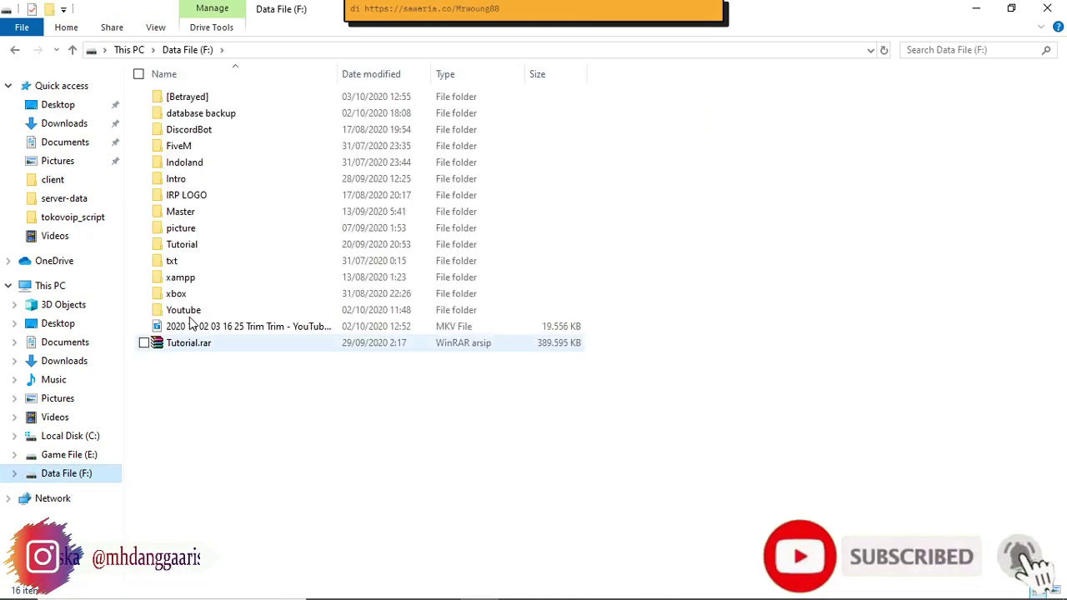
double_click(203, 243)
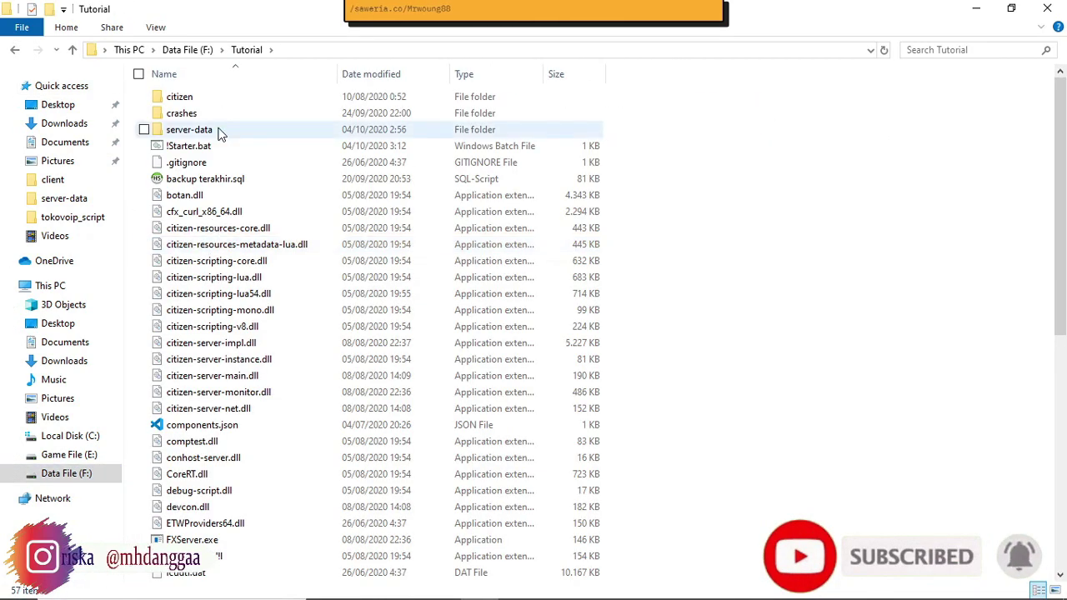
click(207, 147)
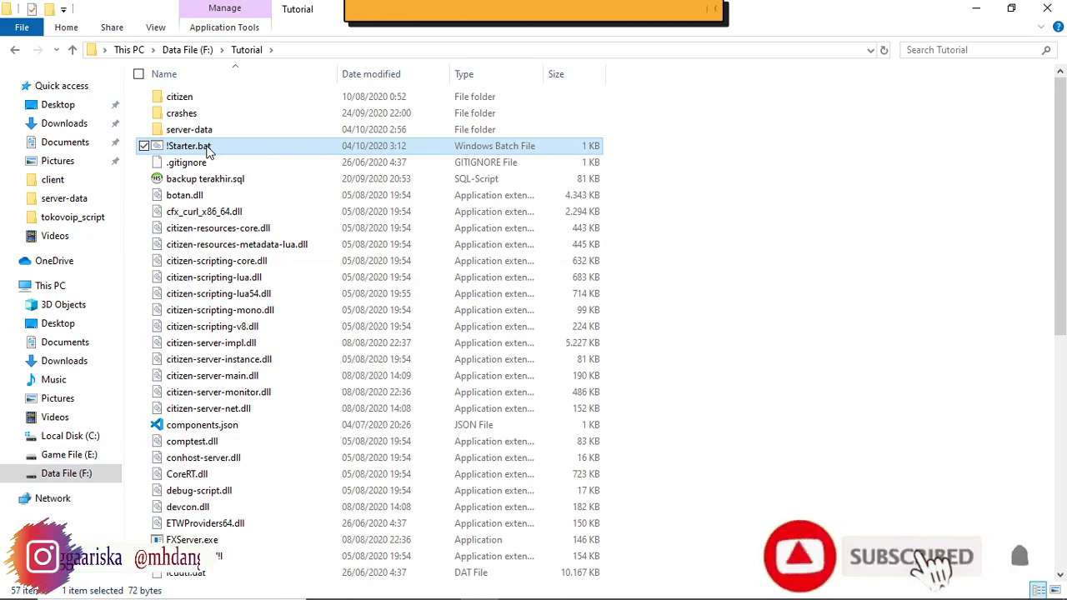
right_click(207, 149)
click(155, 175)
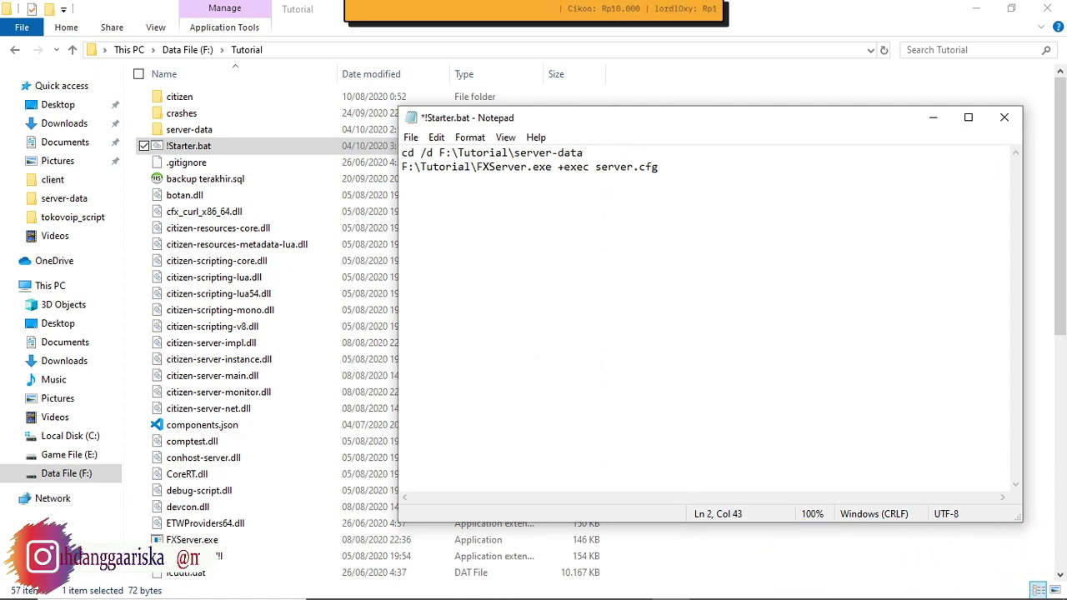
Append "+set onesync_enabled 1" after server.cfg on the FXServer.exe line, save !Starter.bat and close it.
key(BackSpace)
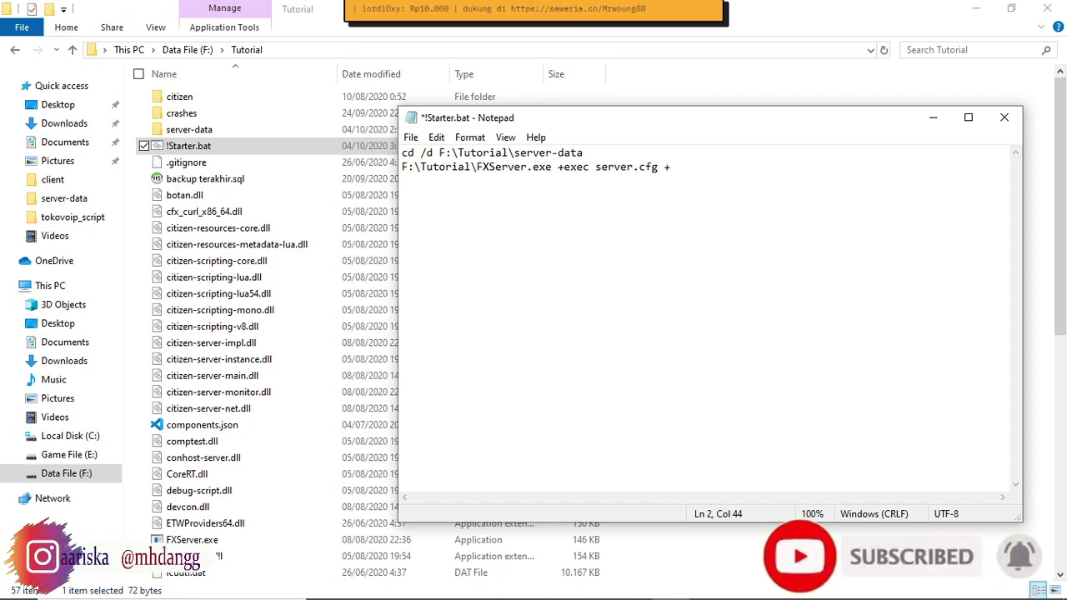
text(+set )
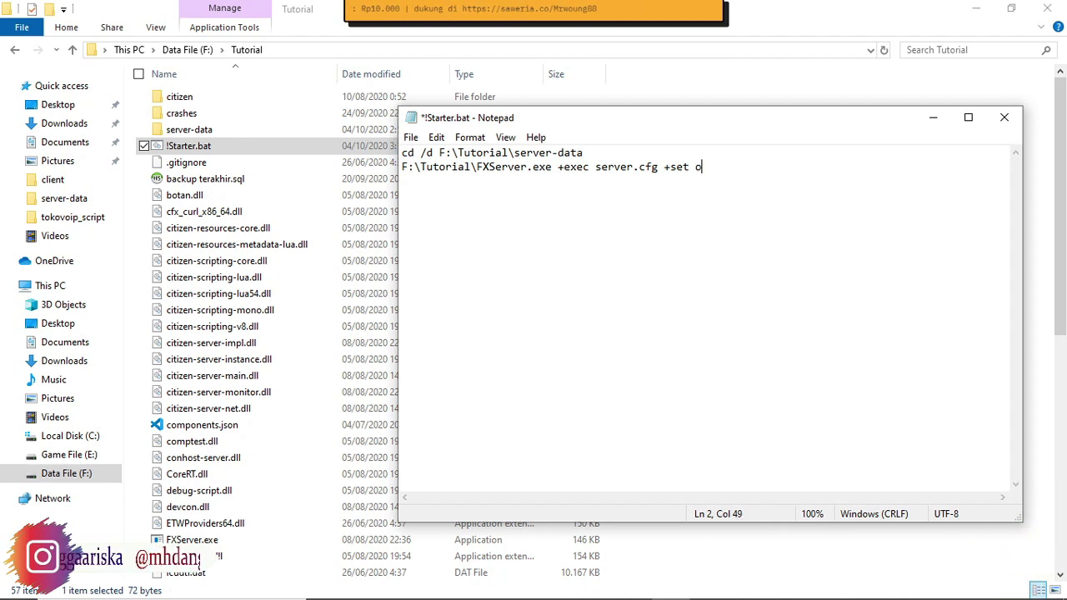
text(onesync)
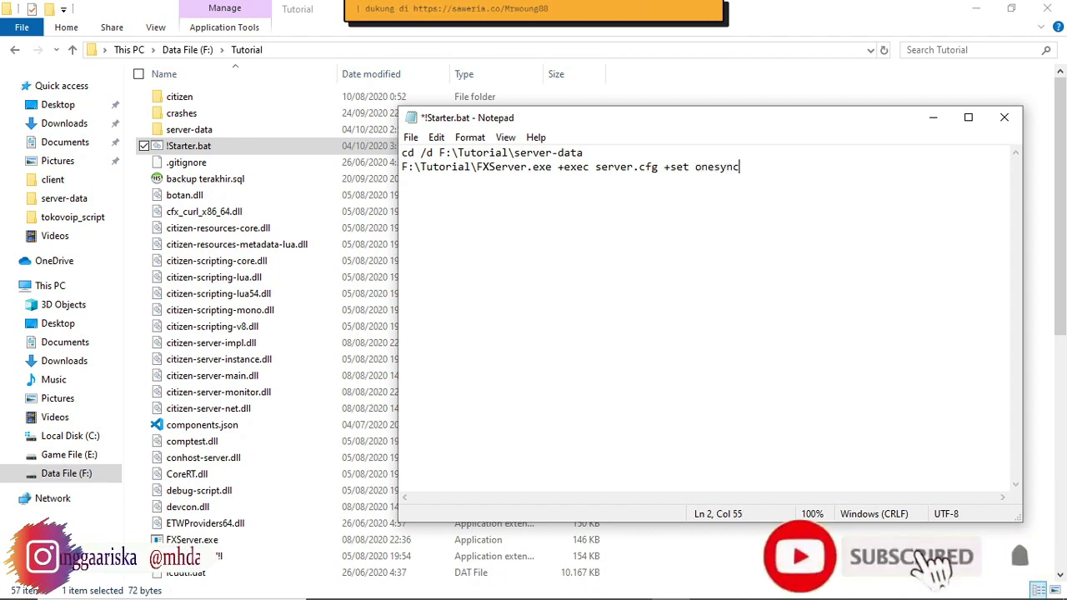
text(_enabled 1)
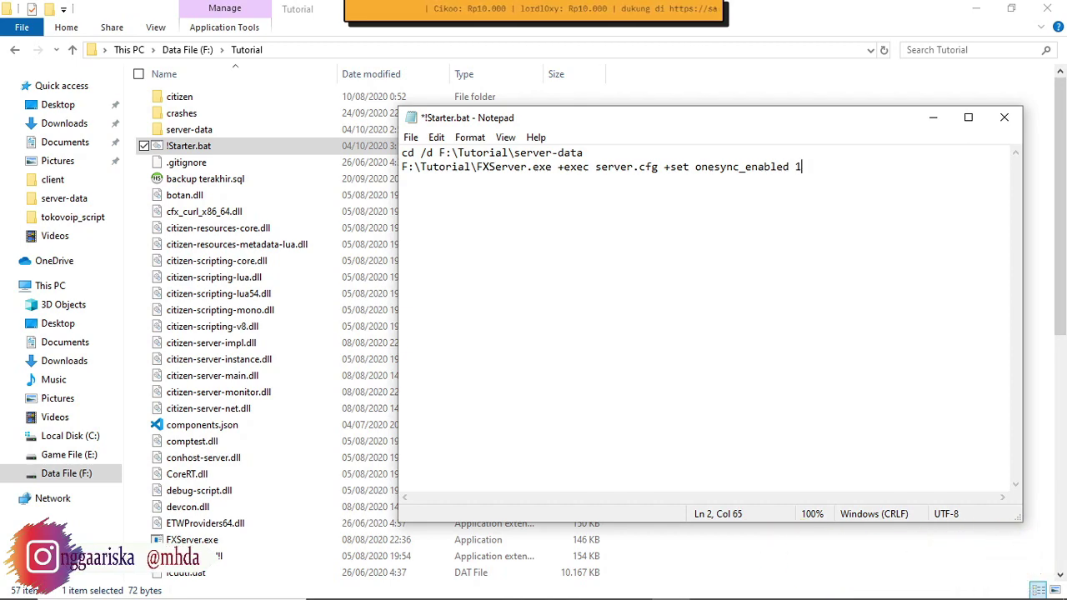
key(ctrl+s)
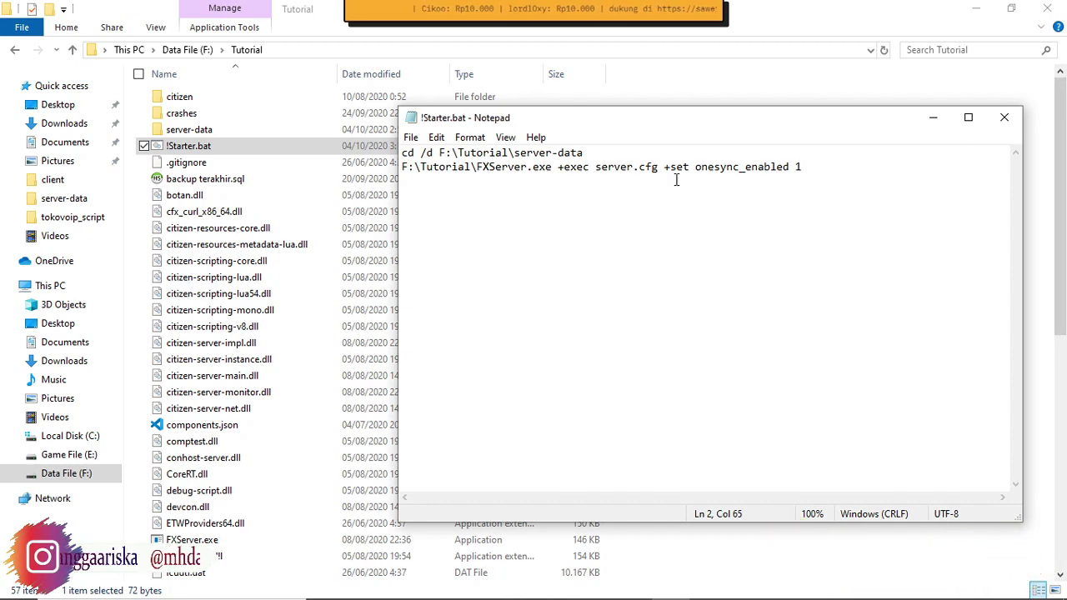
click(1004, 118)
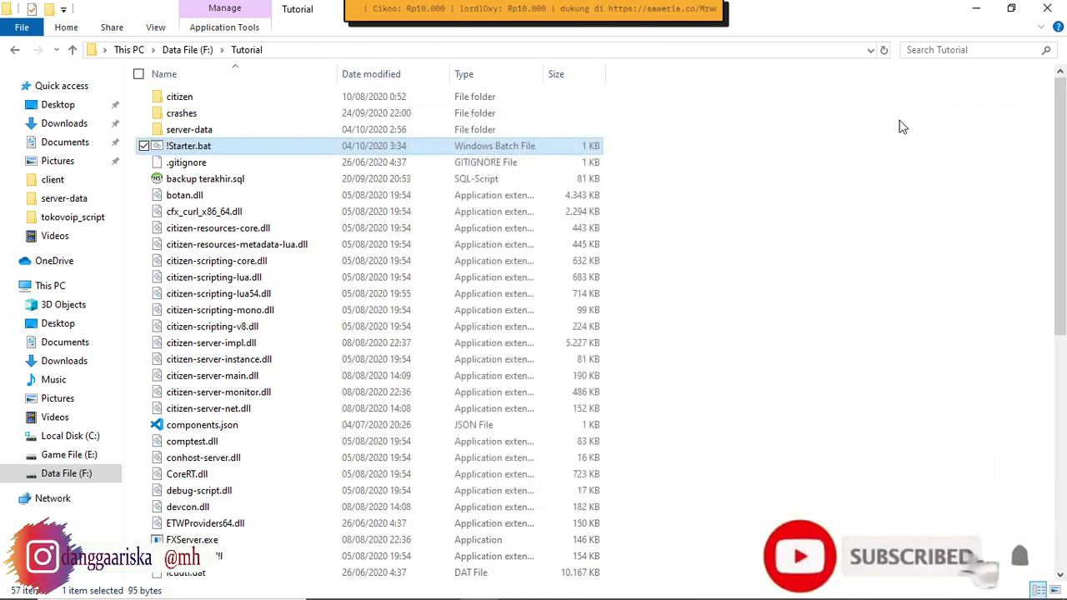
Open server.cfg from the server-data folder and locate the onesync_enabled setting.
double_click(199, 134)
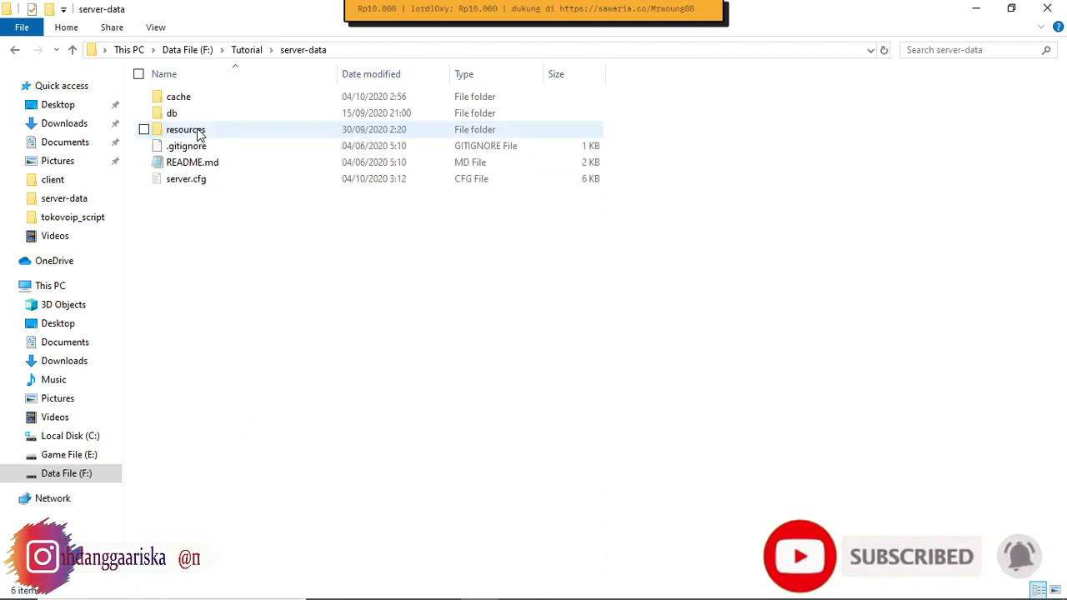
double_click(185, 179)
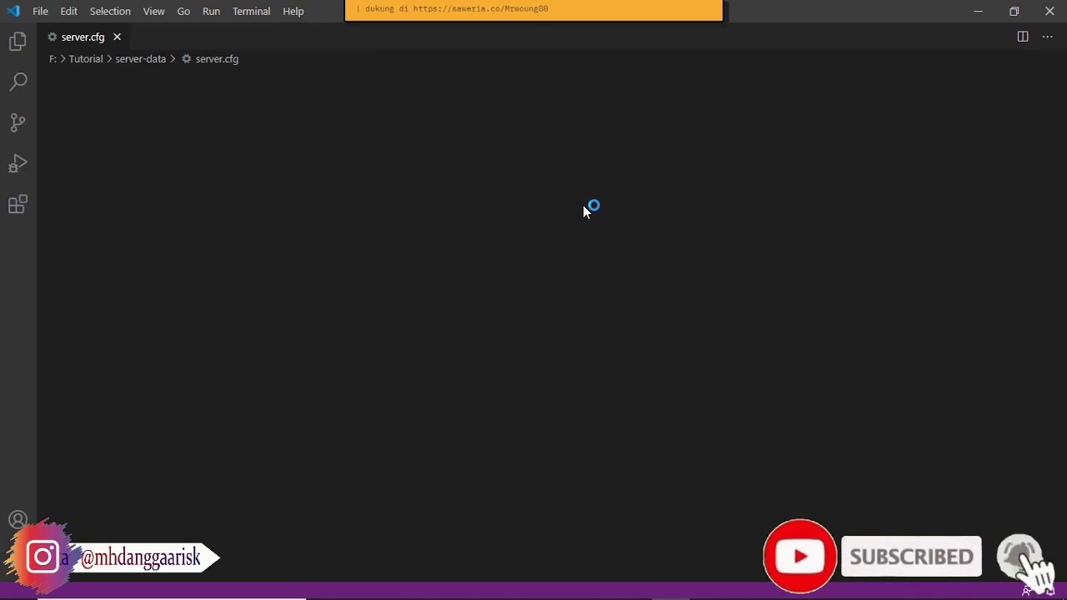
scroll(611, 203, down, 20)
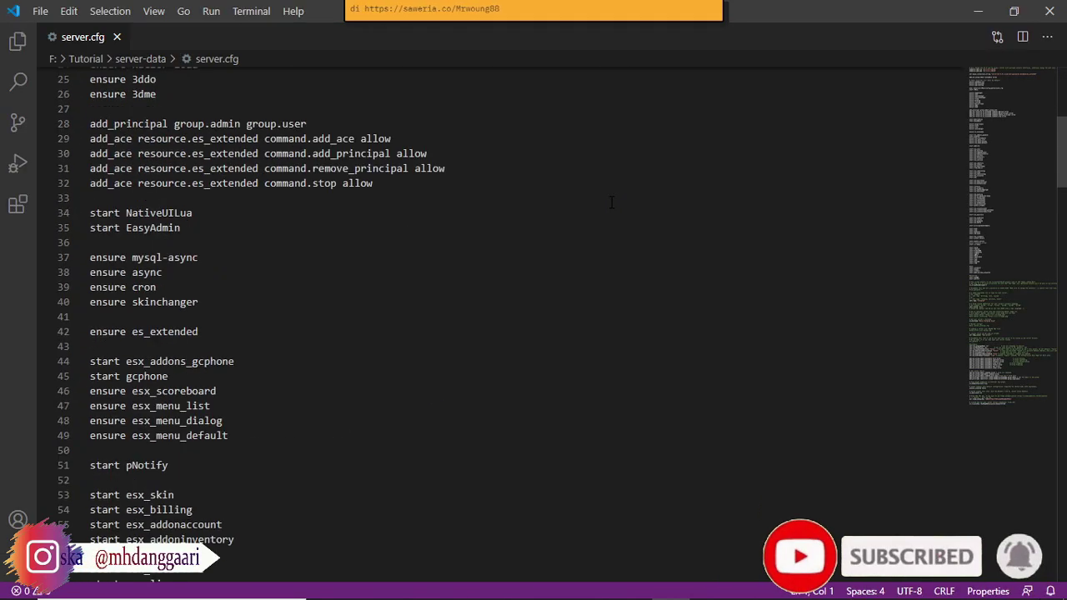
scroll(611, 203, down, 20)
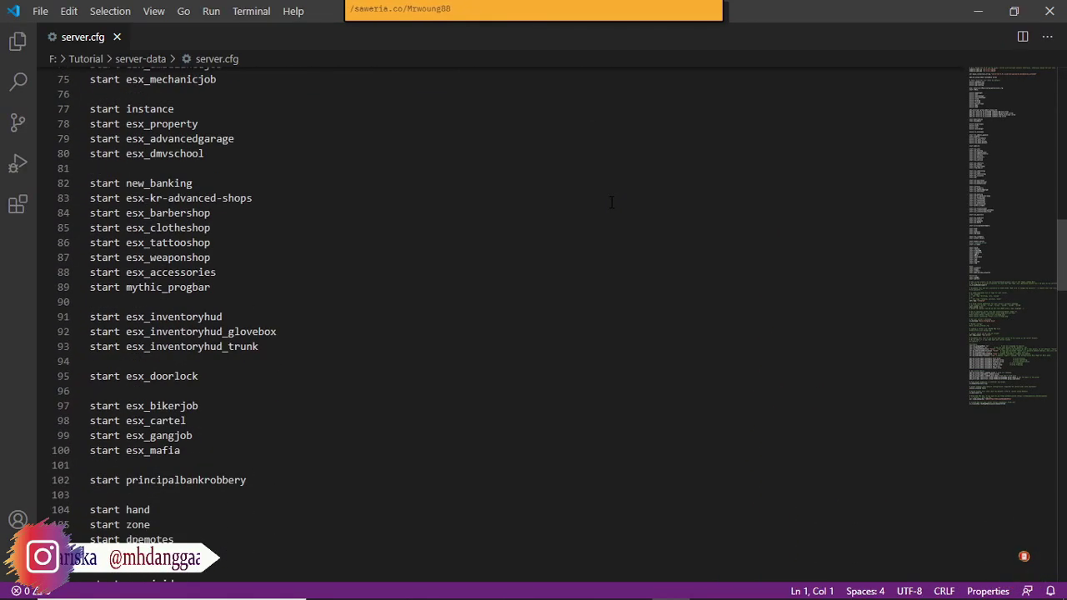
scroll(611, 202, down, 17)
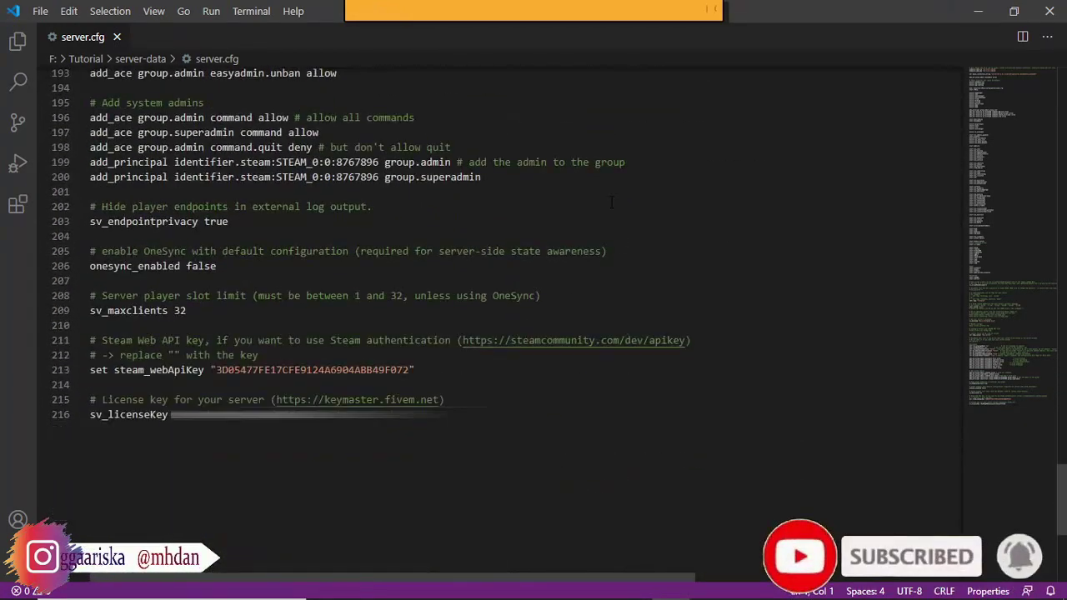
Set onesync_enabled to true in server.cfg.
drag(91, 268, 218, 266)
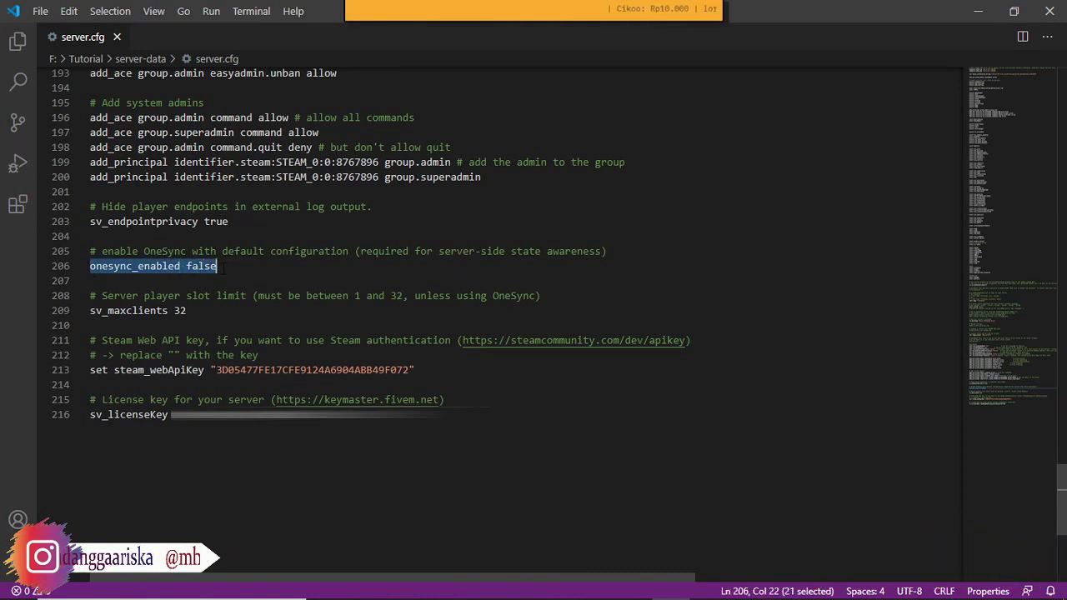
click(218, 266)
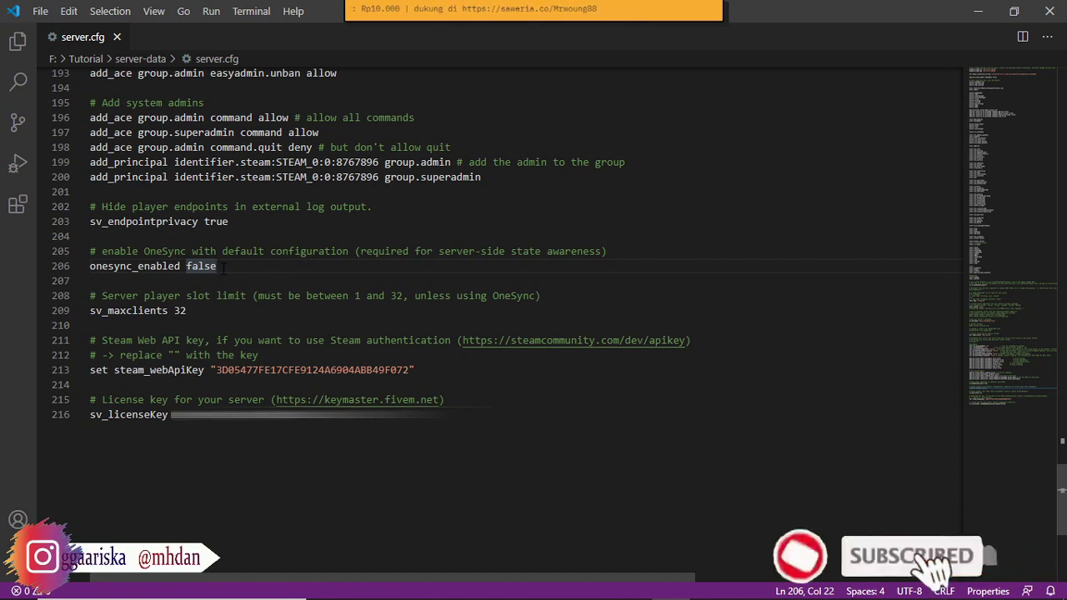
key(BackSpace)
key(BackSpace)
key(BackSpace)
key(BackSpace)
key(BackSpace)
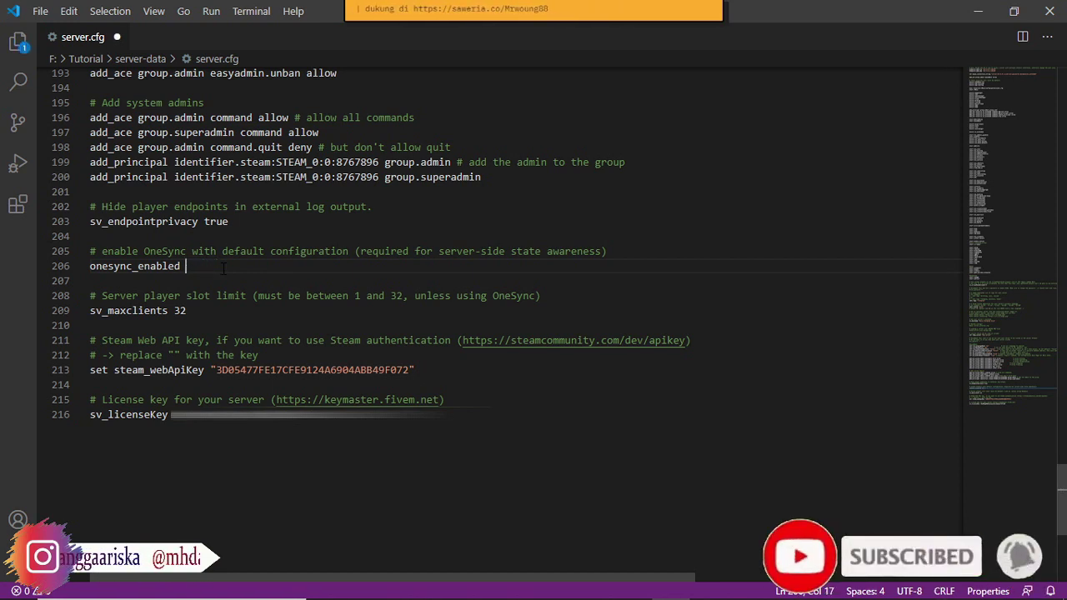
text(true)
key(Escape)
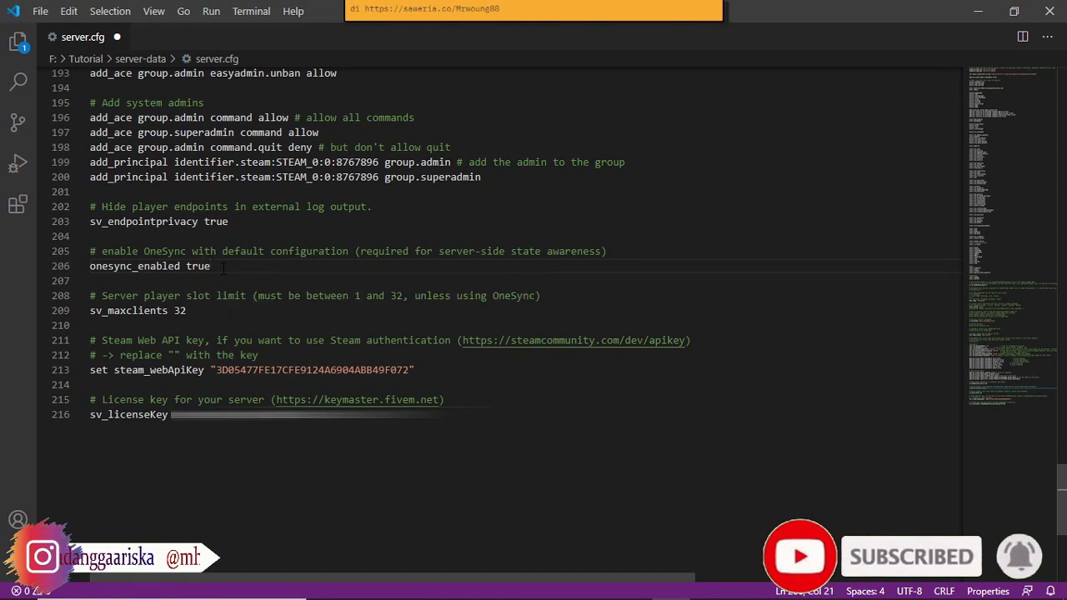